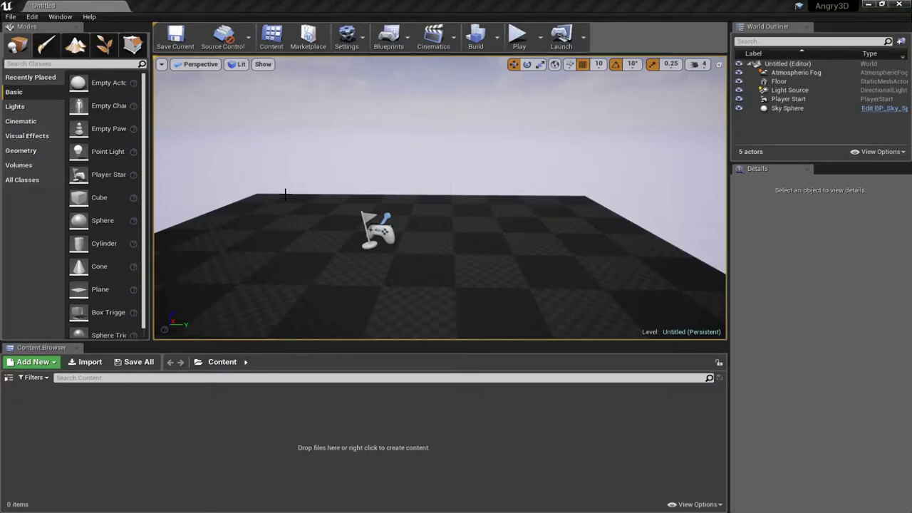
Step: Run a brief test play of the level, look around, then stop it
left_click(518, 35)
key("e")
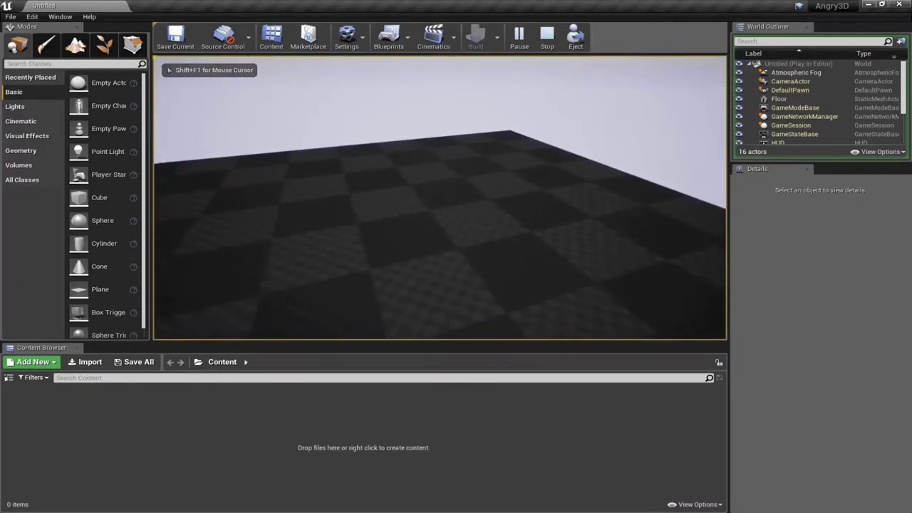
key("Escape")
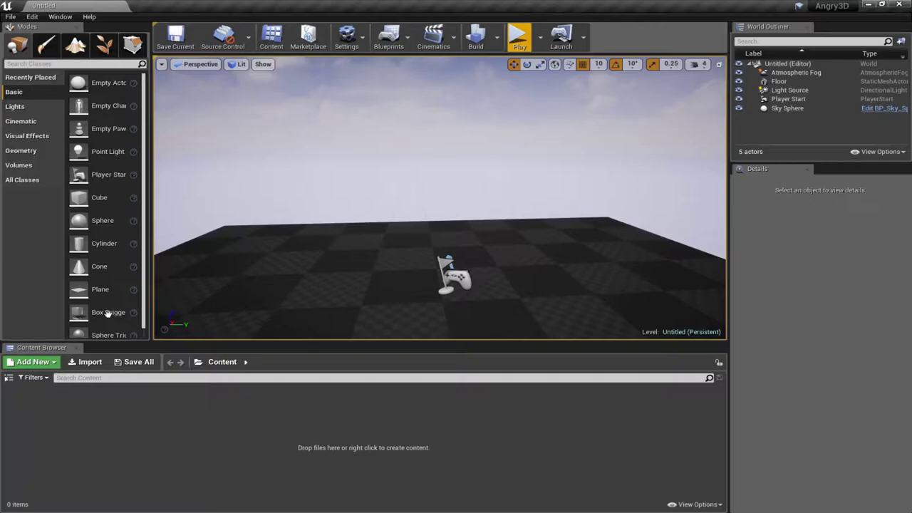
Step: Create a Pawn-based Blueprint class in Content and name it BP_Cannon
right_click(45, 424)
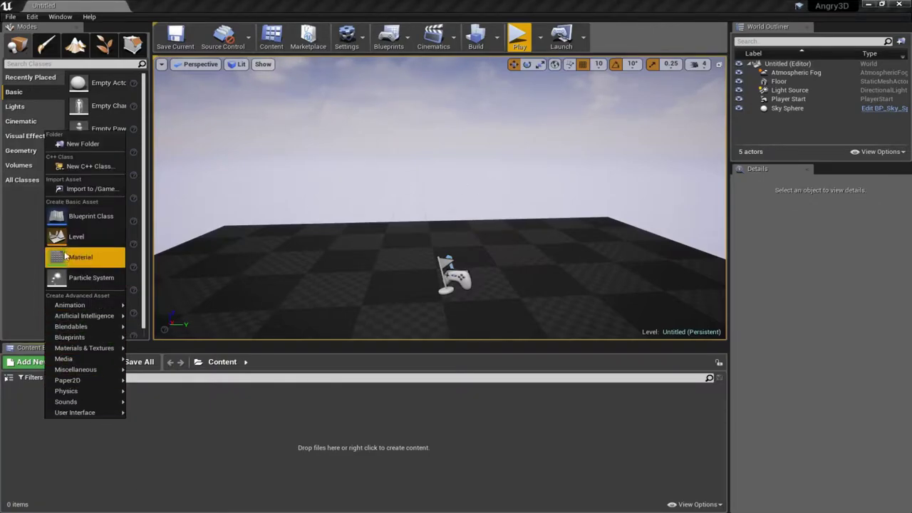
left_click(82, 216)
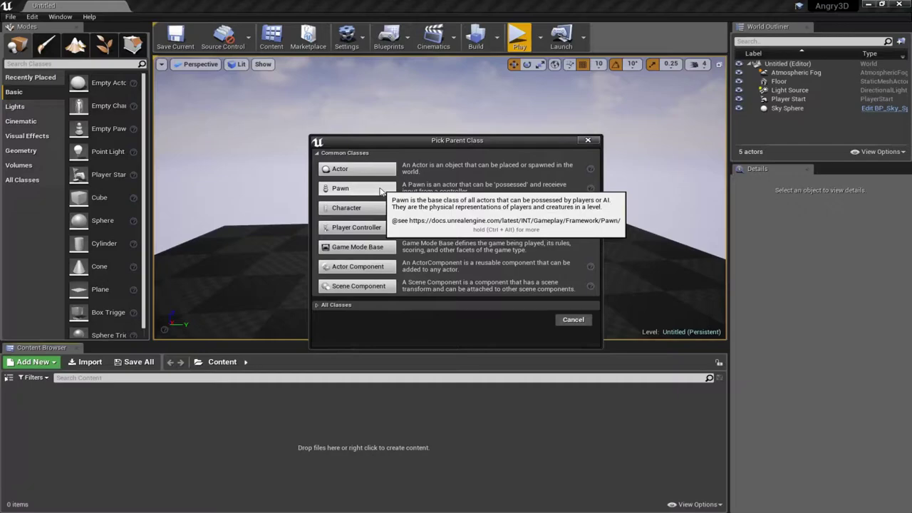
left_click(377, 188)
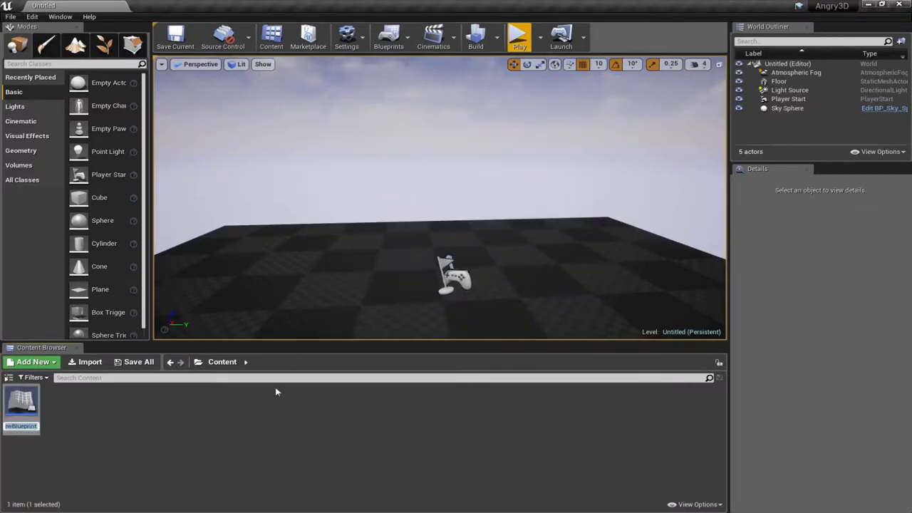
type("BP_Cannon")
key("Return")
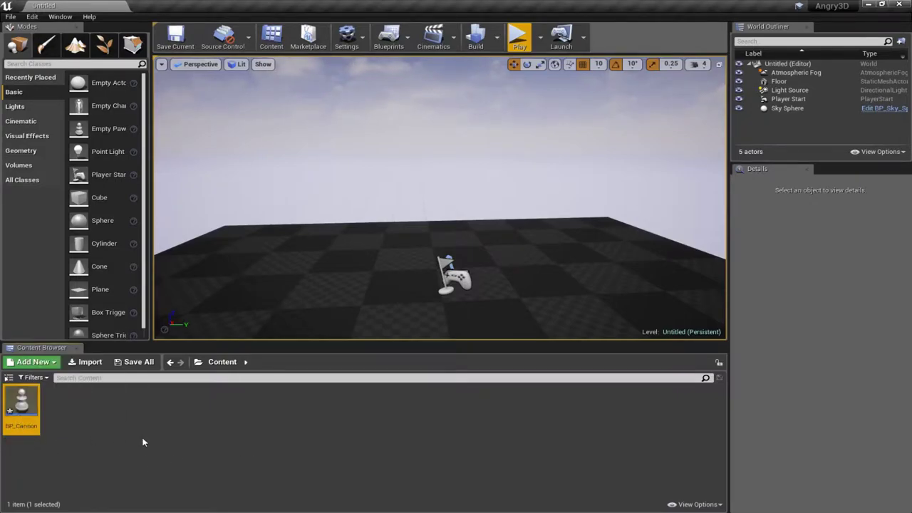
Step: Open and dock BP_Cannon, add a Sphere component, then return to the Untitled level
double_click(23, 405)
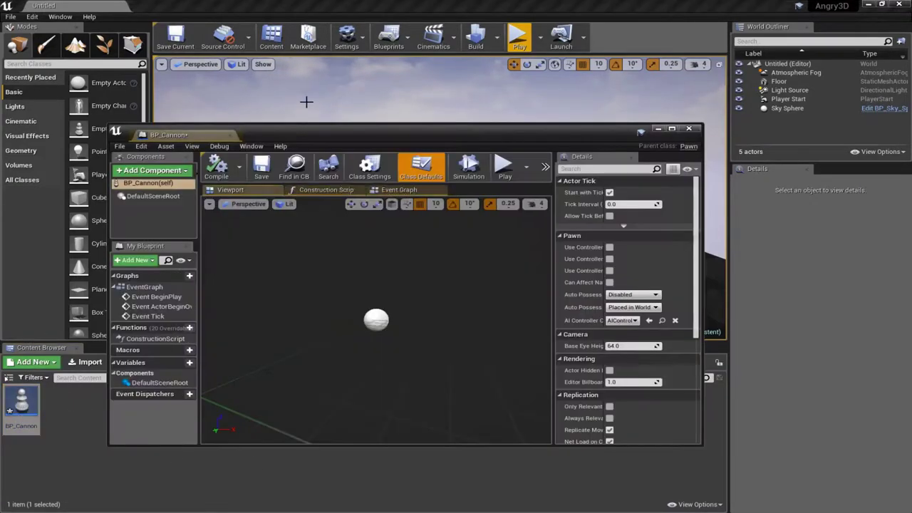
left_click_drag(206, 135, 177, 20)
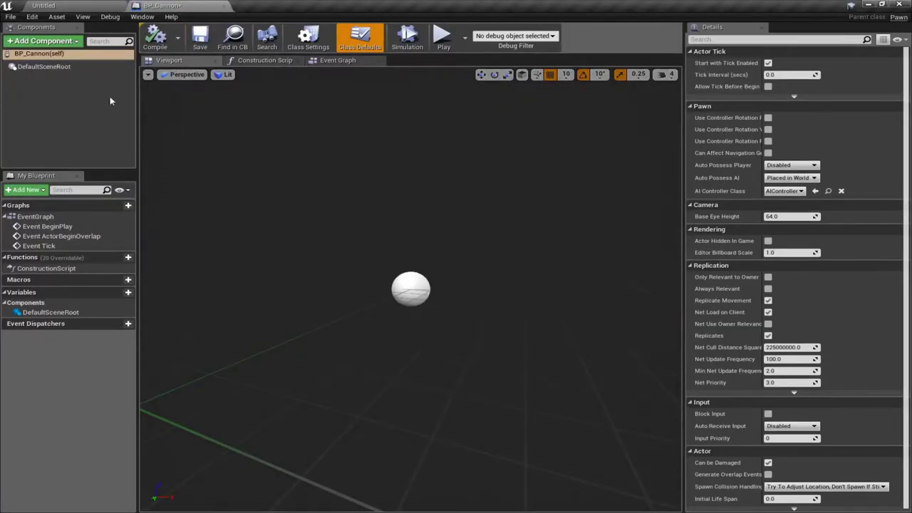
left_click(74, 43)
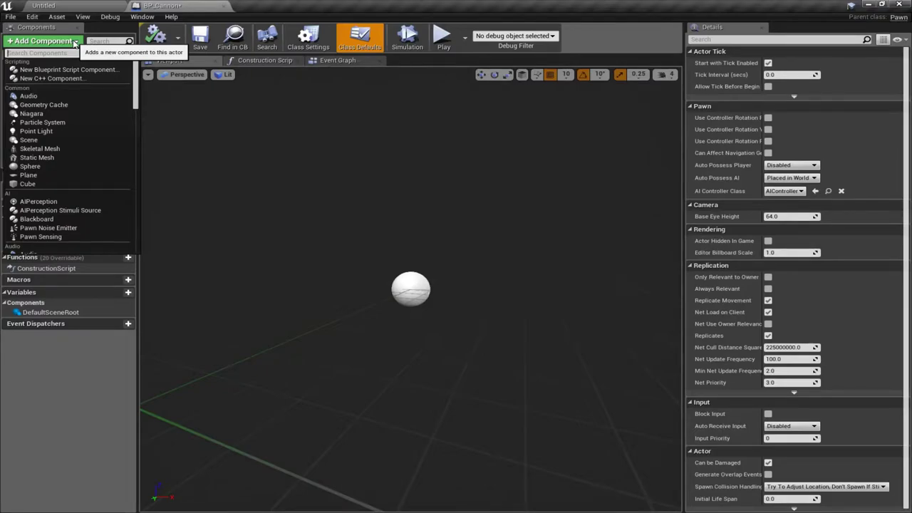
left_click(44, 166)
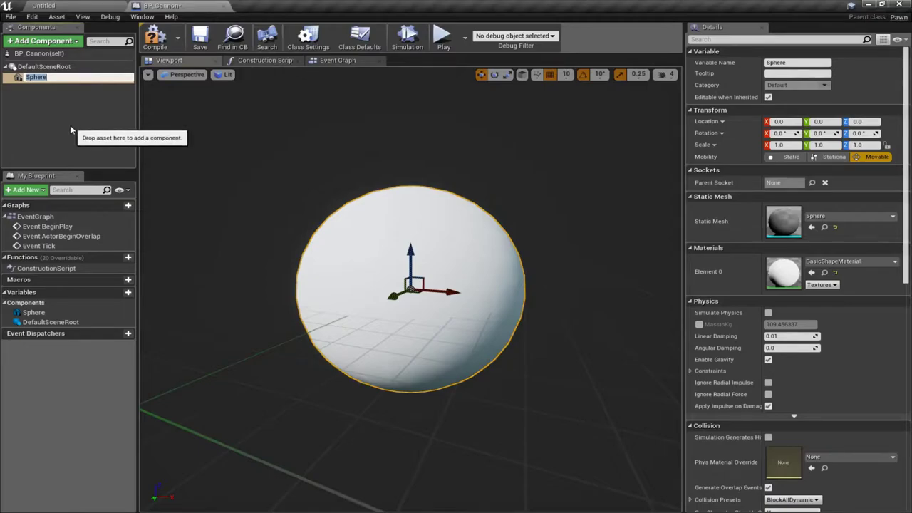
key("Return")
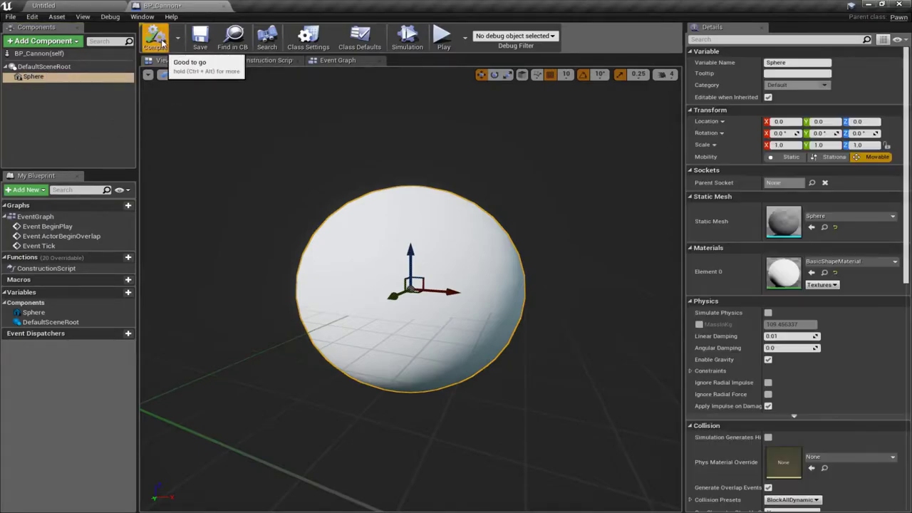
left_click(89, 6)
right_click_drag(475, 223, 478, 224)
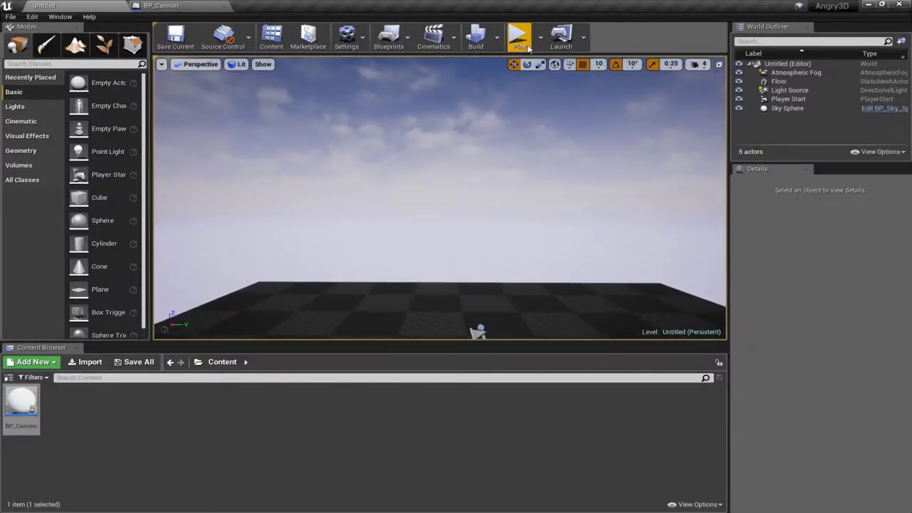
left_click(518, 38)
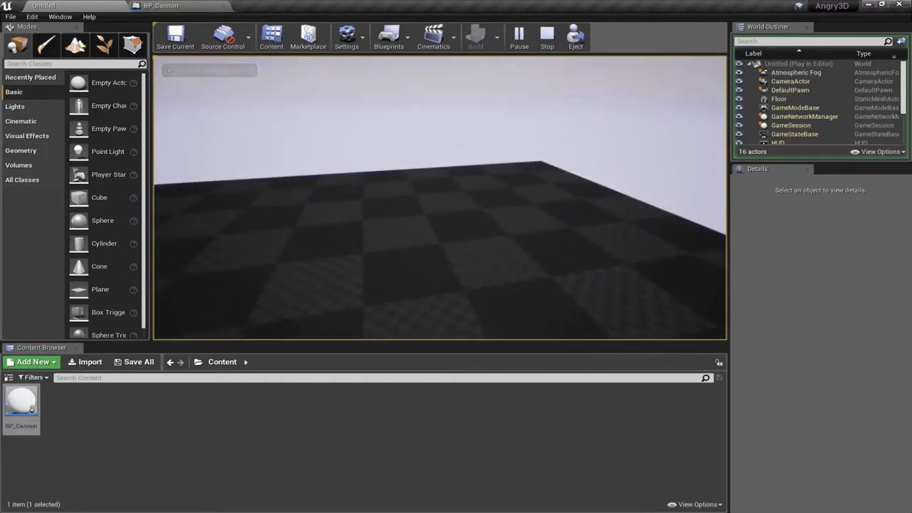
key("Escape")
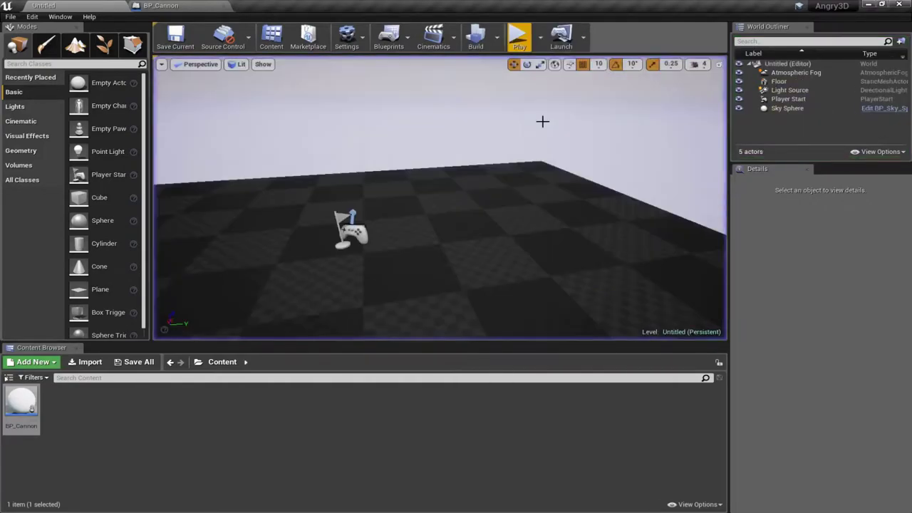
Step: Create a Game Mode Base Blueprint named BP_GameMode in Content and open it
right_click(80, 414)
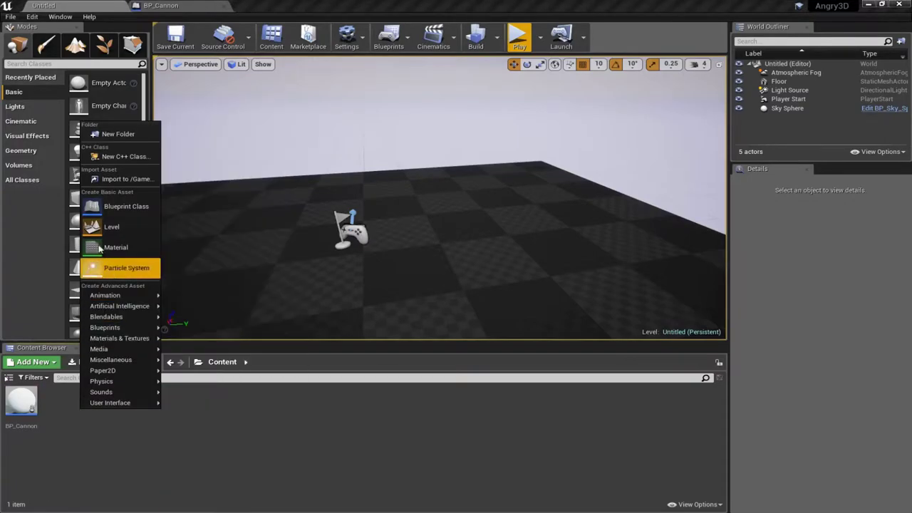
left_click(110, 210)
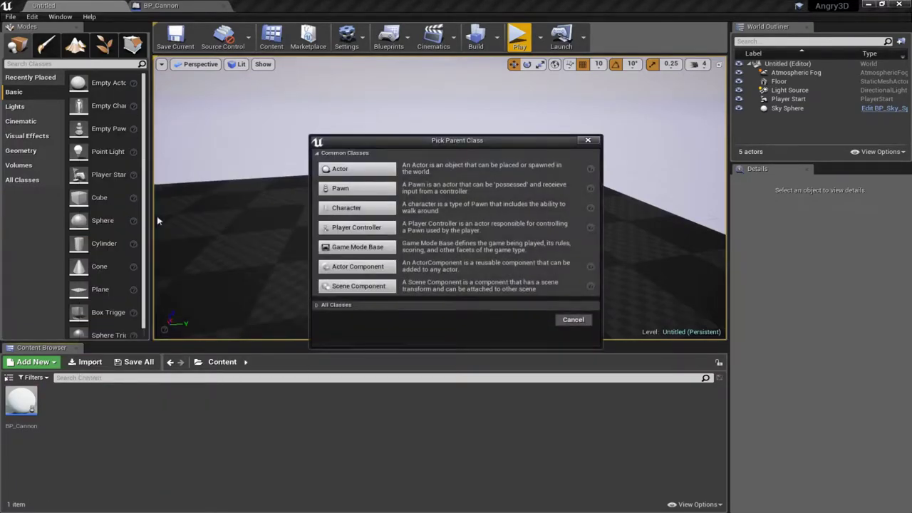
left_click(380, 247)
type("BP_")
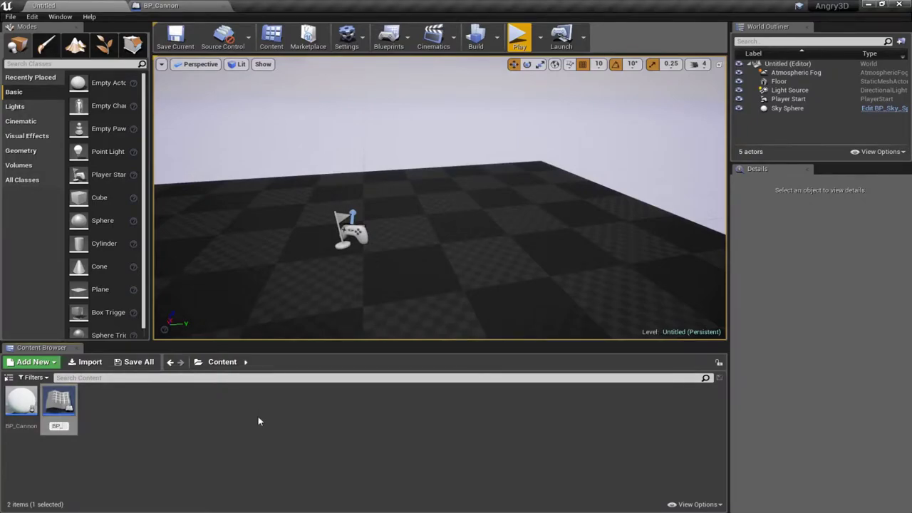
type("GameMode")
key("Return")
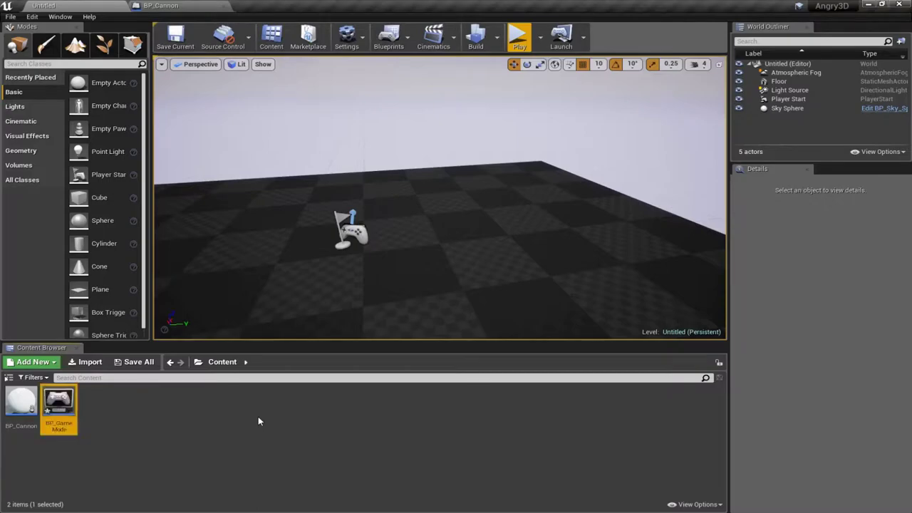
double_click(71, 410)
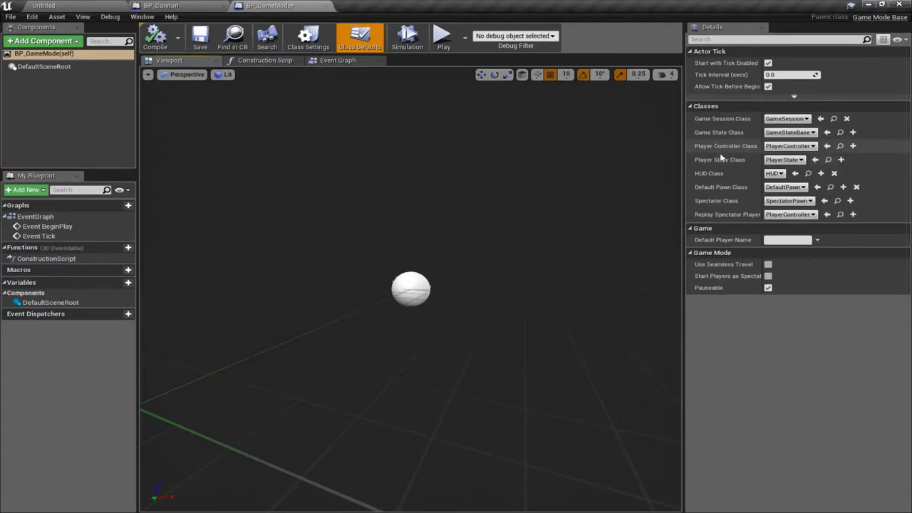
Step: Set BP_GameMode's Default Pawn Class to BP_Cannon, then switch back to the Untitled level
left_click(786, 187)
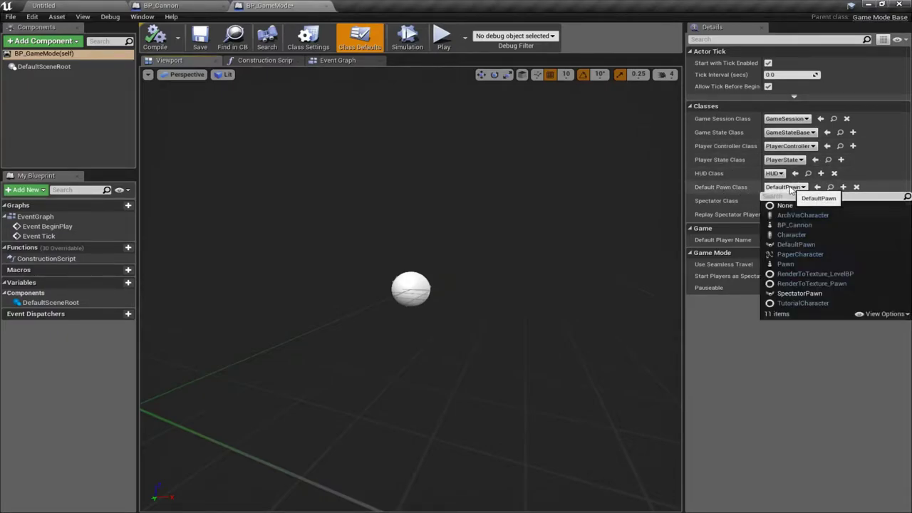
left_click(800, 225)
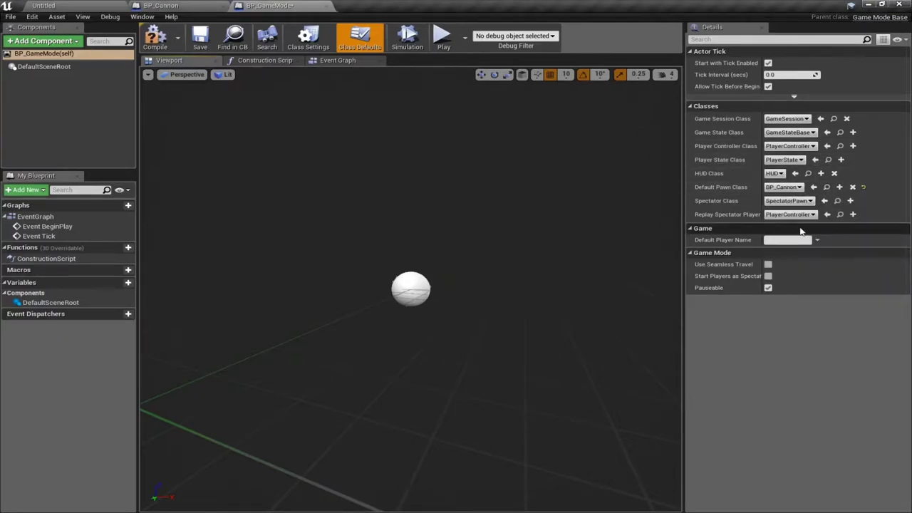
left_click(861, 188)
left_click(786, 186)
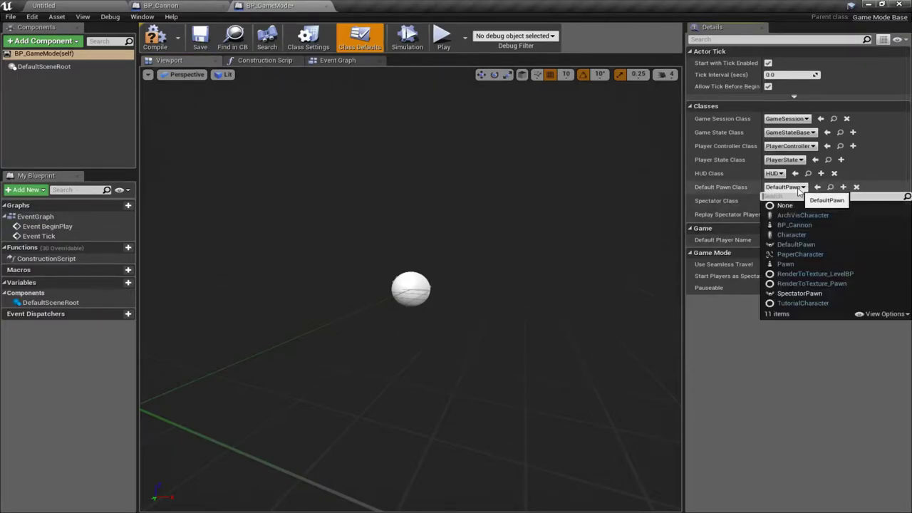
left_click(795, 225)
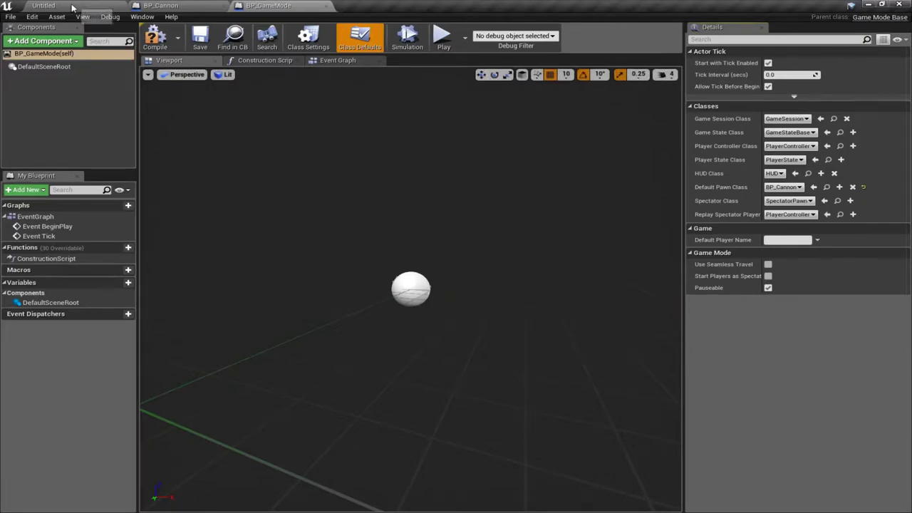
left_click(102, 7)
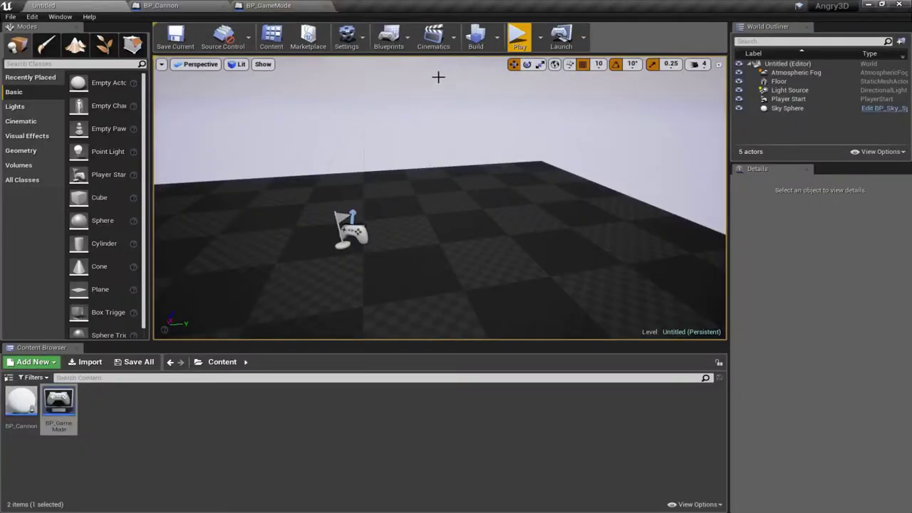
Step: Run and stop another test play of the level, then bring up the Edit menu
left_click(519, 35)
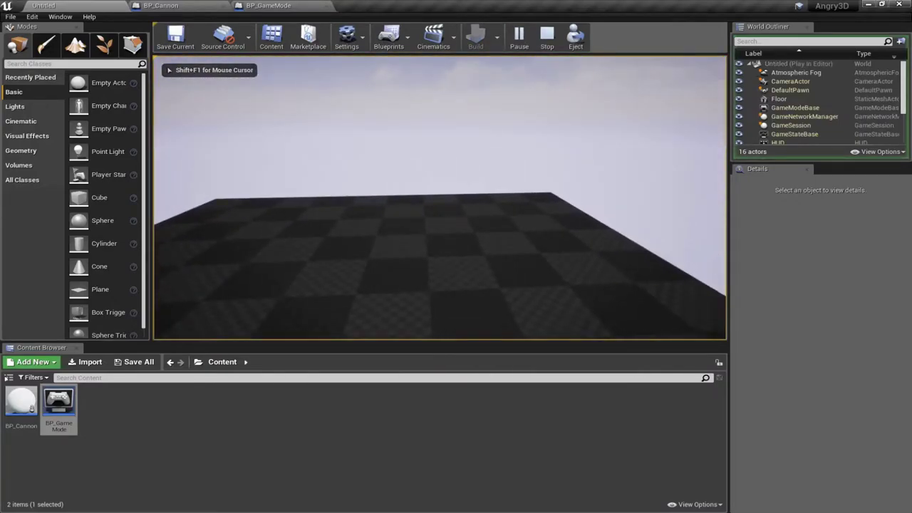
key("Escape")
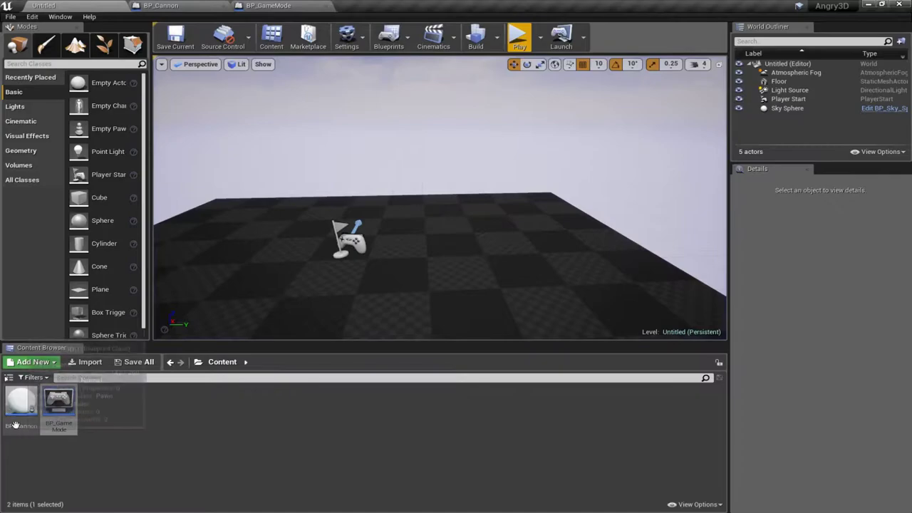
left_click(32, 16)
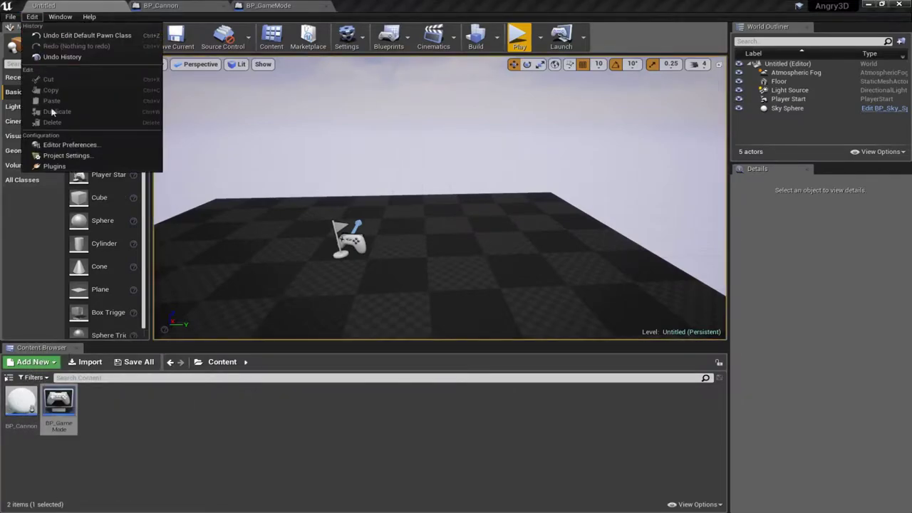
Step: Set Default GameMode to BP_GameMode in Project Settings > Maps & Modes, then start Play
left_click(64, 157)
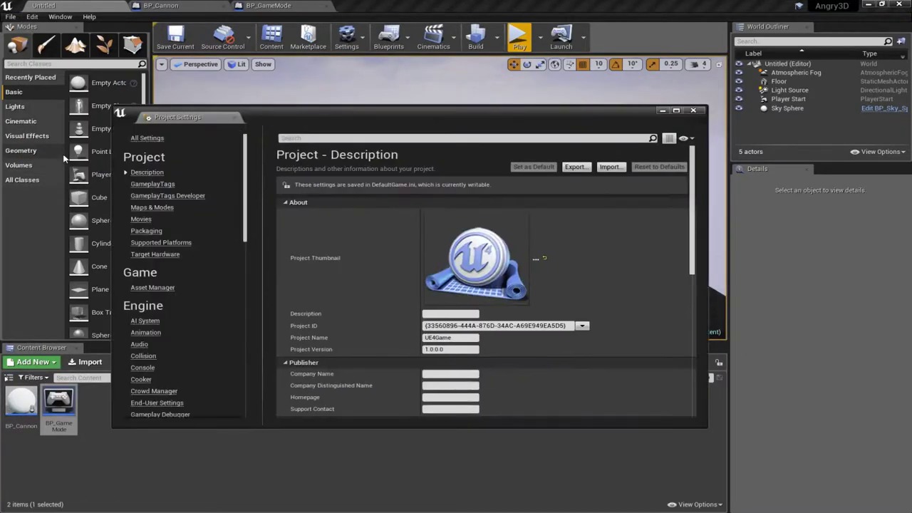
left_click(152, 207)
left_click(443, 215)
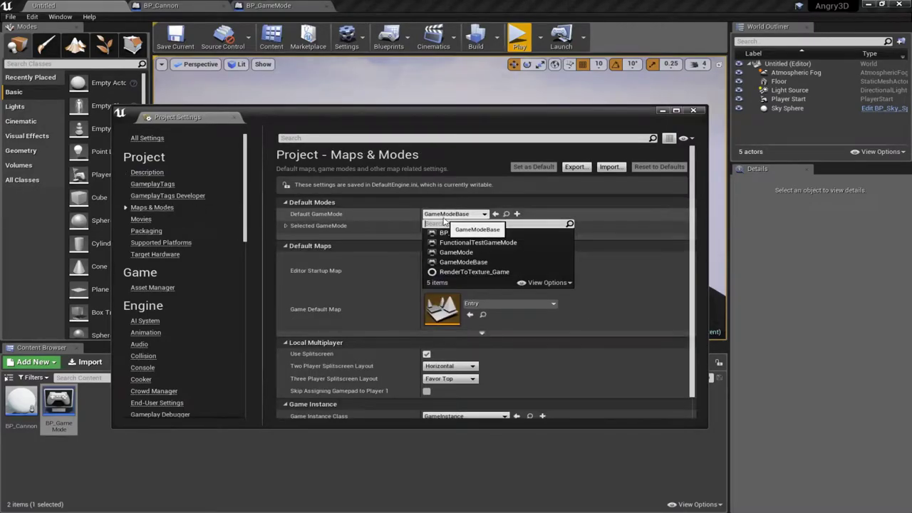
left_click(486, 233)
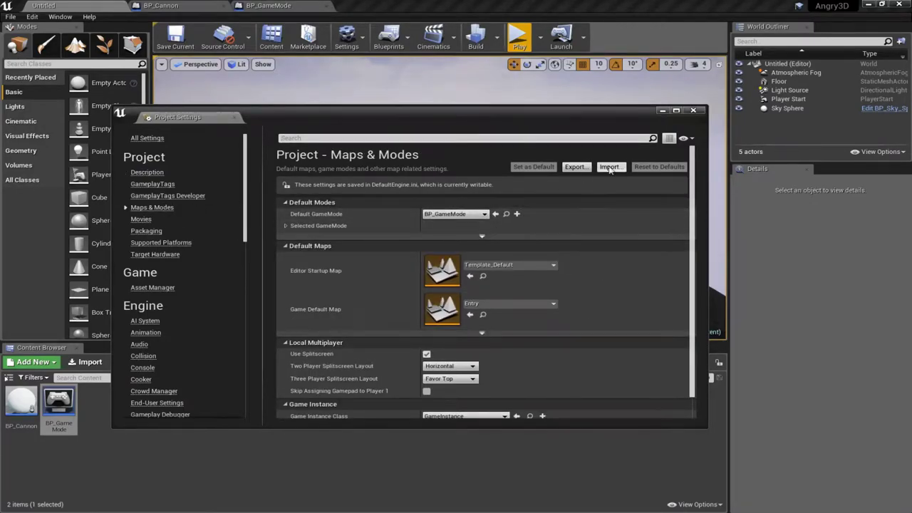
left_click(692, 110)
left_click(520, 40)
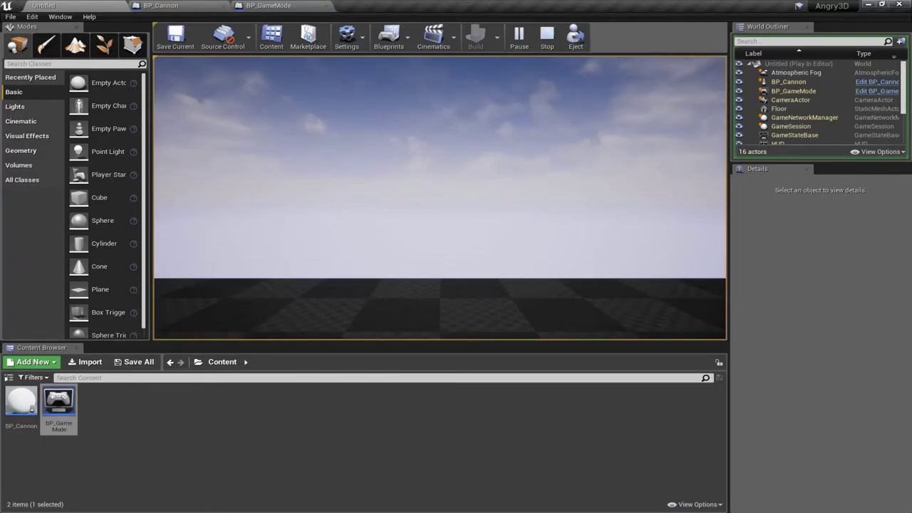
Step: Stop the play session and turn the viewport to look around Player Start
key("Escape")
mouse_move(433, 244)
right_mouse_down()
mouse_move(460, 235)
mouse_move(456, 218)
mouse_move(431, 245)
right_mouse_up()
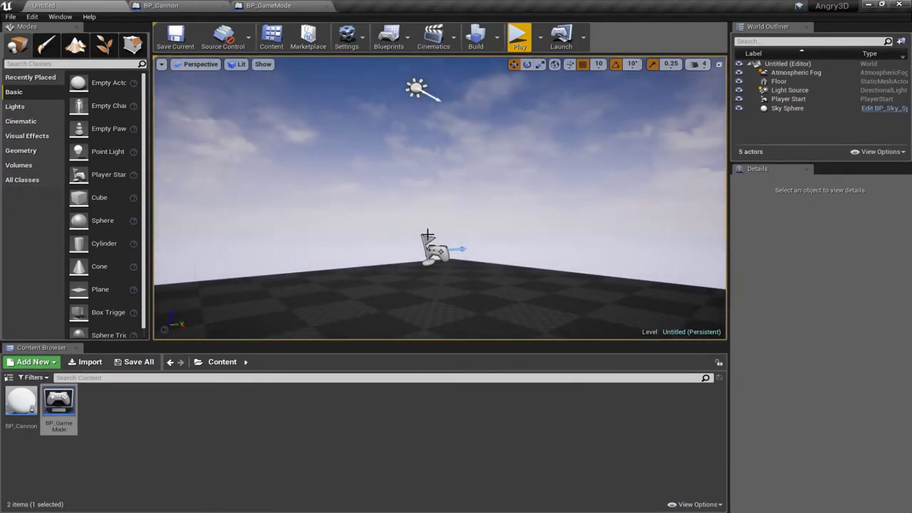
right_click_drag(471, 212, 352, 206)
Step: Search the placeable classes for camera and drag a Camera actor into the level
left_click(45, 63)
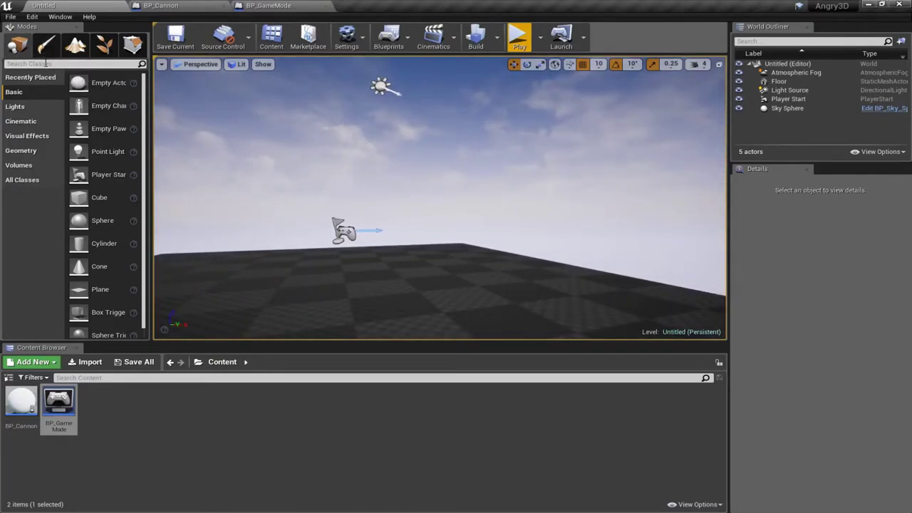
type("camear")
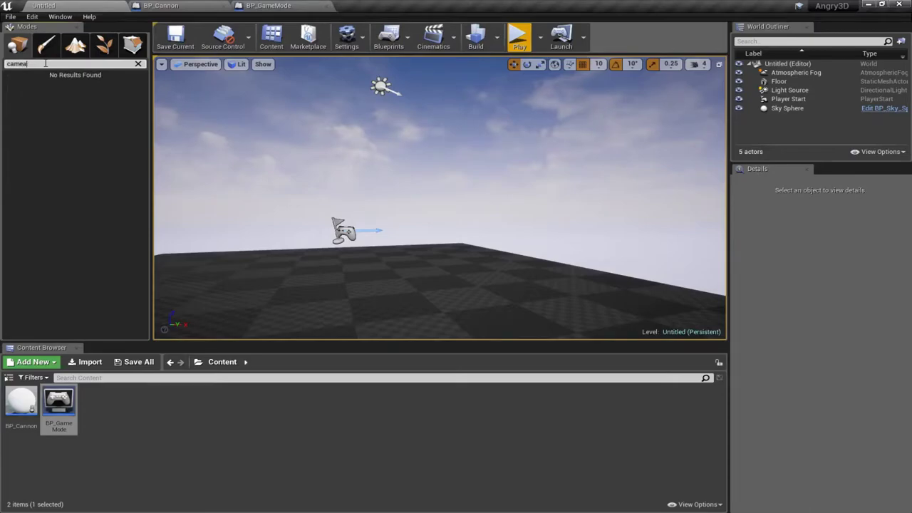
key("BackSpace")
left_click_drag(41, 83, 428, 225)
right_click_drag(428, 225, 382, 246)
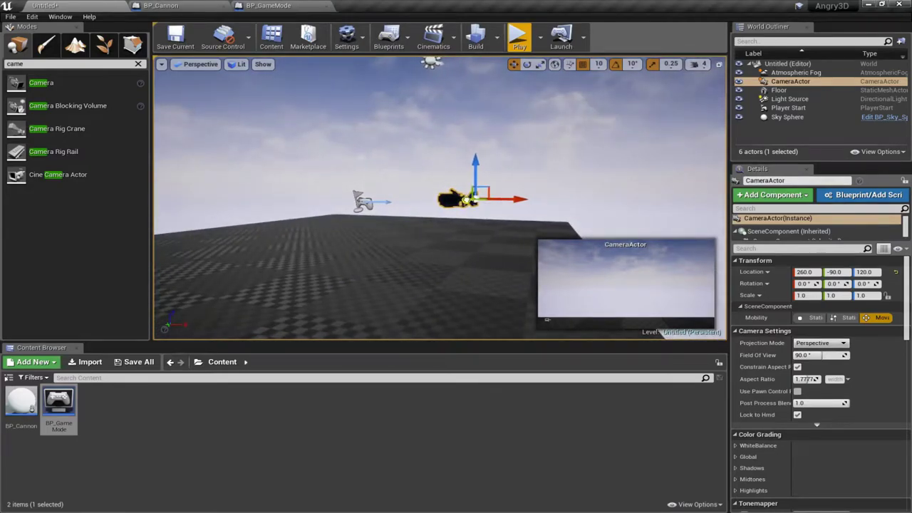
left_click_drag(479, 200, 426, 203)
right_click_drag(381, 246, 394, 269)
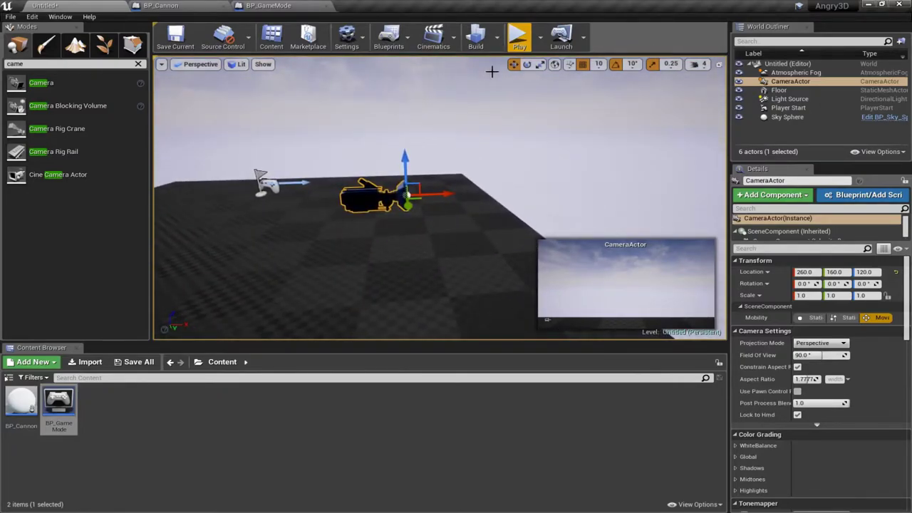
Step: Turn the camera -90° in yaw and move it to location 30, 260, 120
left_click(528, 65)
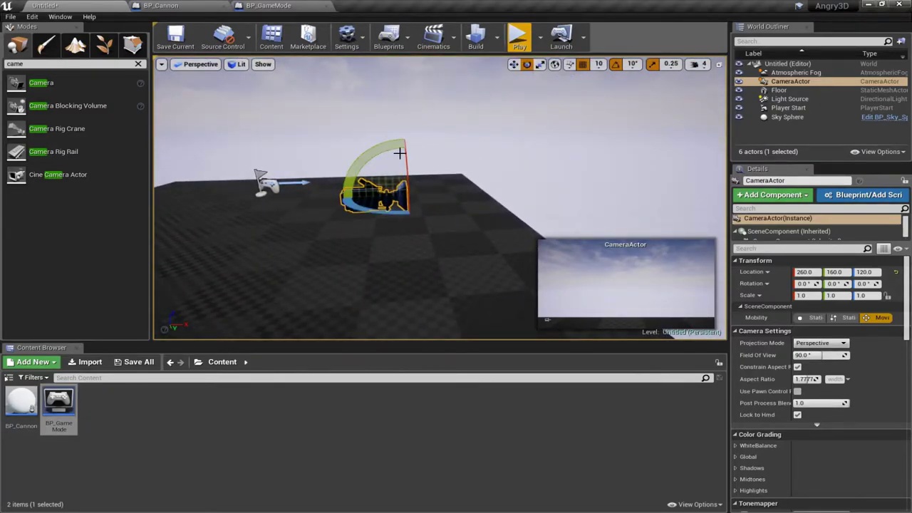
left_click_drag(372, 208, 317, 210)
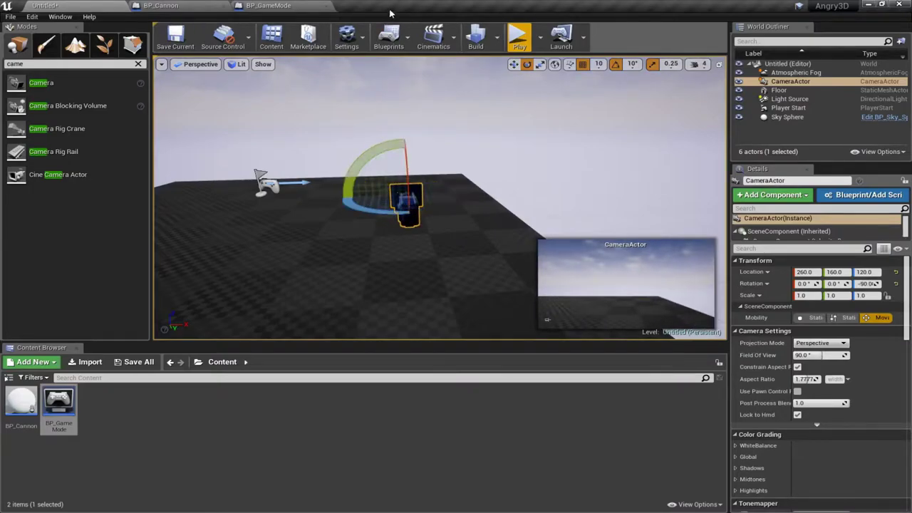
left_click(515, 65)
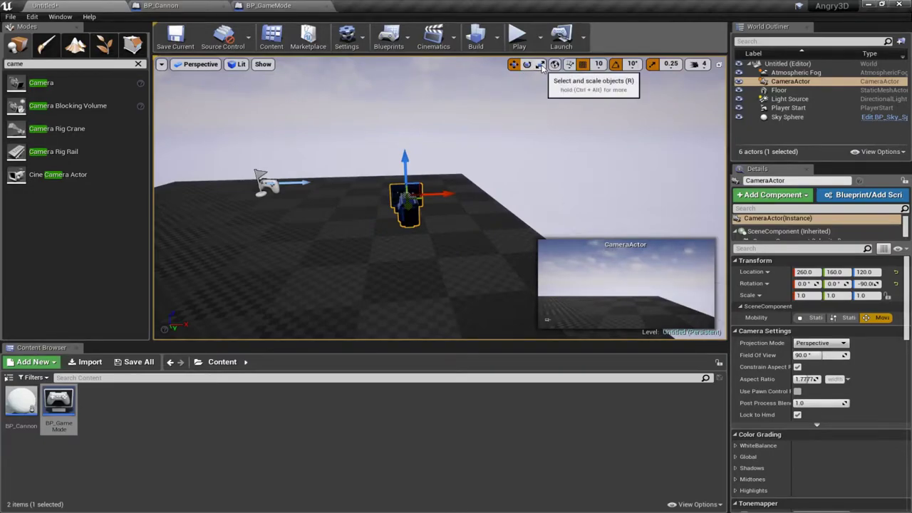
left_click_drag(451, 194, 317, 240)
right_click_drag(359, 215, 387, 185)
right_click_drag(403, 113, 434, 138)
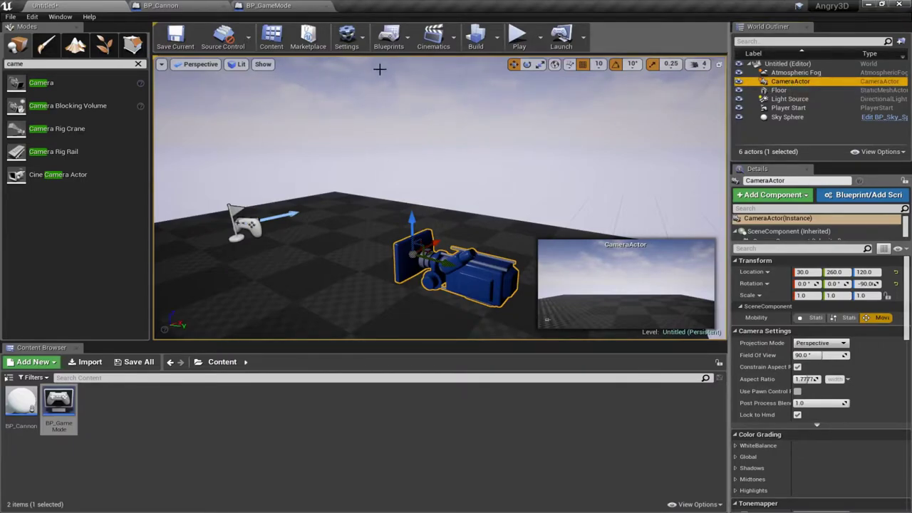
Step: Open the Level Blueprint from the Blueprints menu and bring up its Event Graph node list
left_click(410, 43)
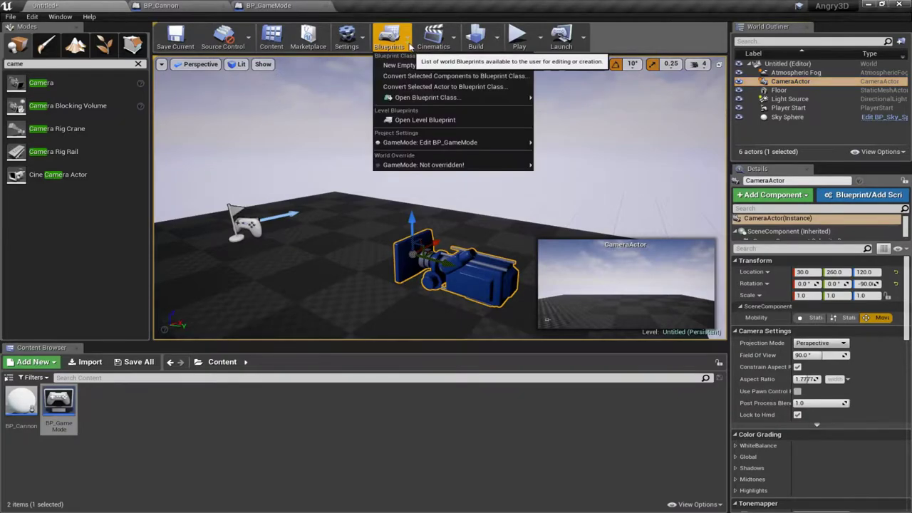
left_click(426, 117)
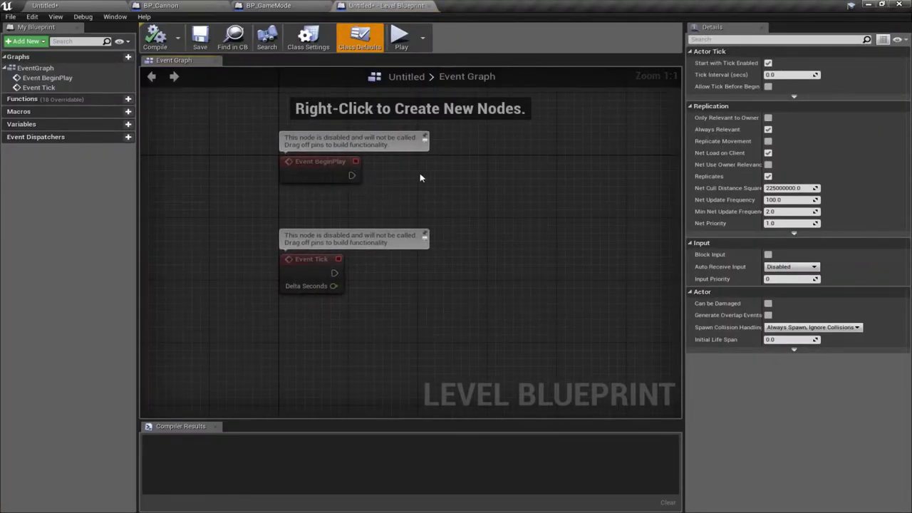
right_click(420, 178)
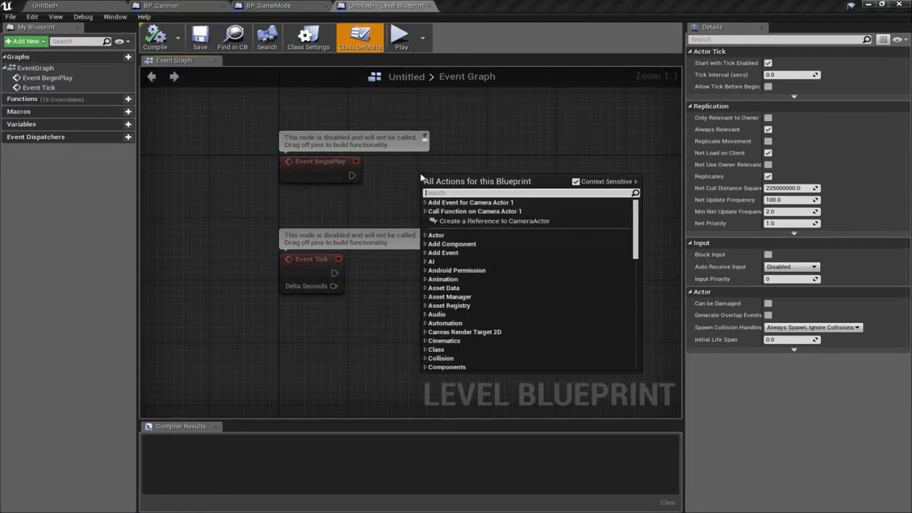
Step: Add a CameraActor reference node below Event BeginPlay and try searching 'set view target' from BeginPlay
left_click(499, 222)
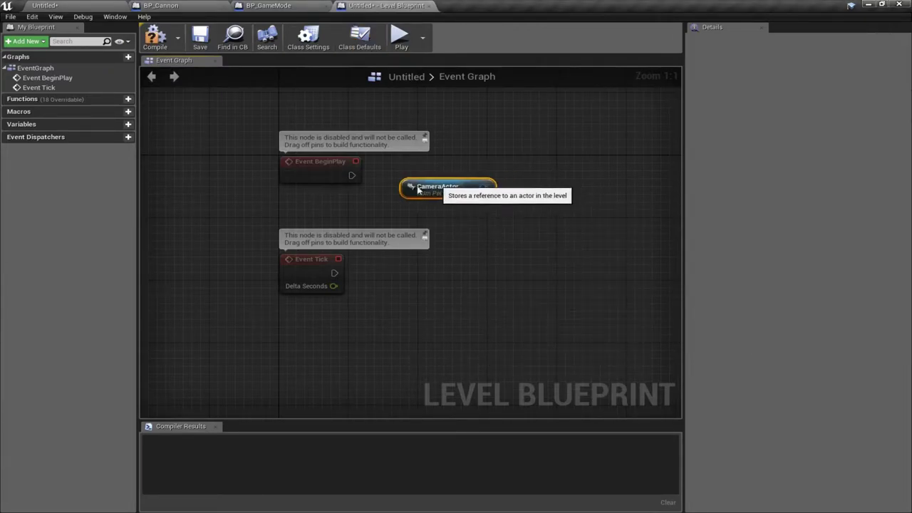
left_click_drag(458, 177, 311, 201)
left_click_drag(350, 174, 419, 175)
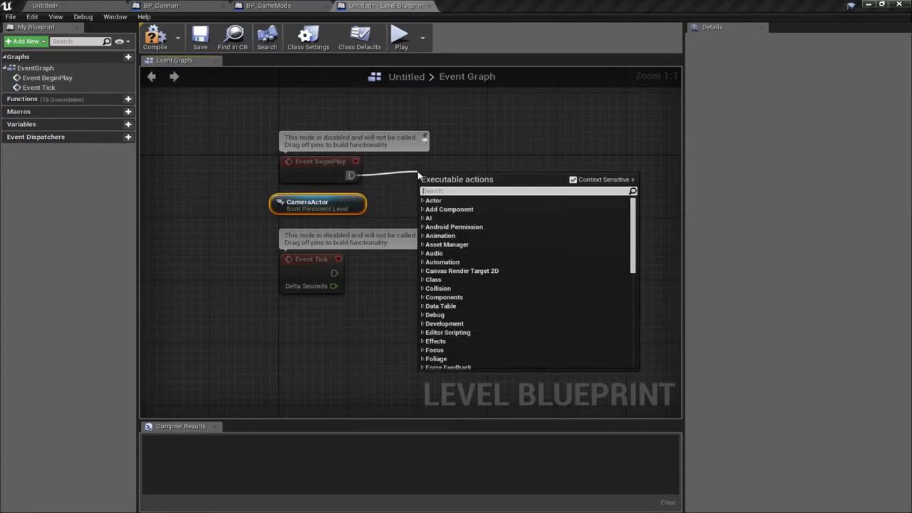
type("set view tar")
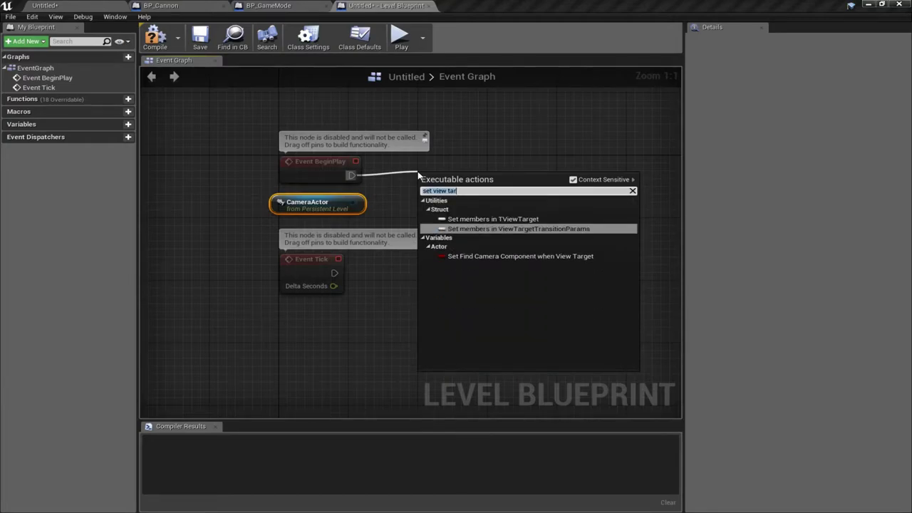
key("BackSpace")
key("BackSpace")
key("BackSpace")
type("targ")
key("Escape")
Step: Search 'set view target' with Context Sensitive turned off to find Set View Target with Blend
left_click_drag(356, 202, 414, 187)
type("set view targ")
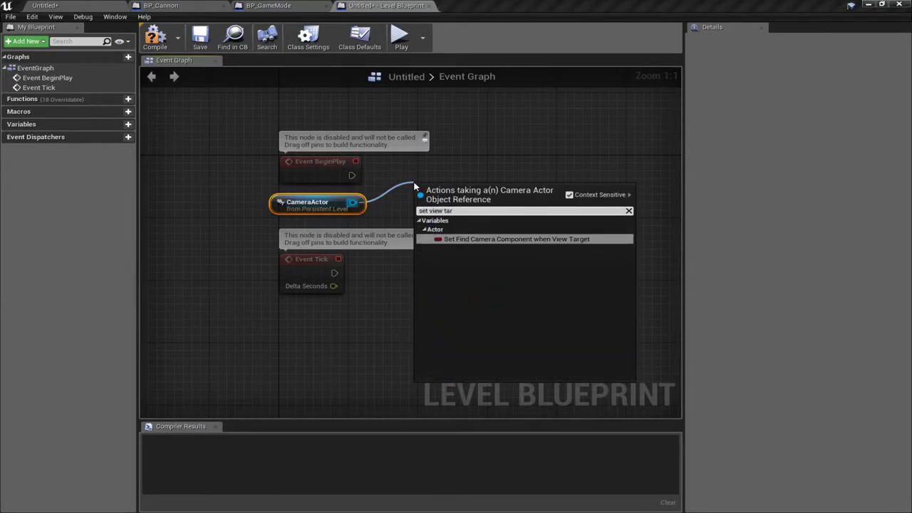
key("Escape")
right_click(414, 186)
type("set view target")
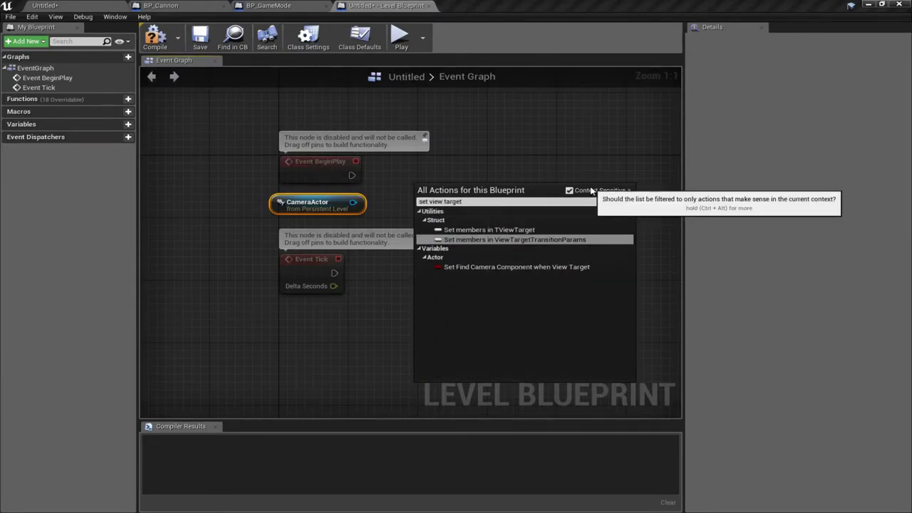
left_click(568, 190)
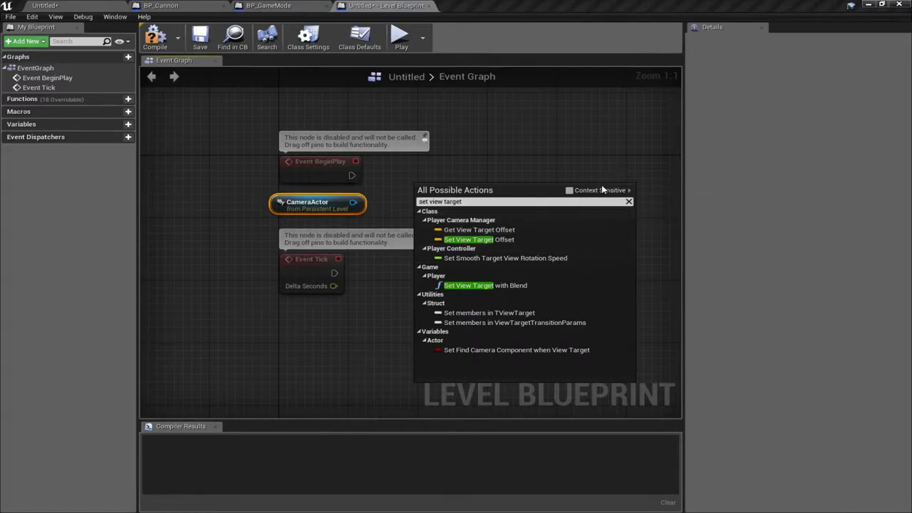
Step: Add Set View Target with Blend, wired from Event BeginPlay with CameraActor as New View Target
left_click(506, 285)
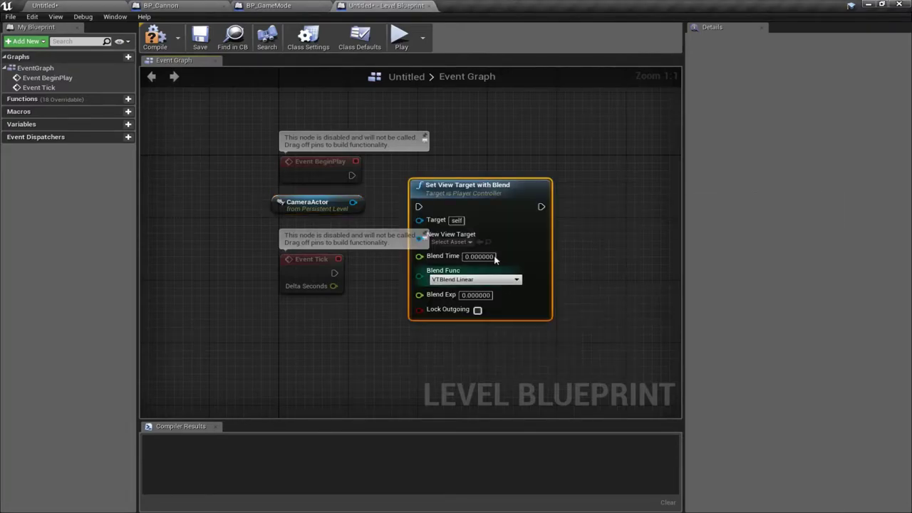
left_click_drag(472, 191, 525, 163)
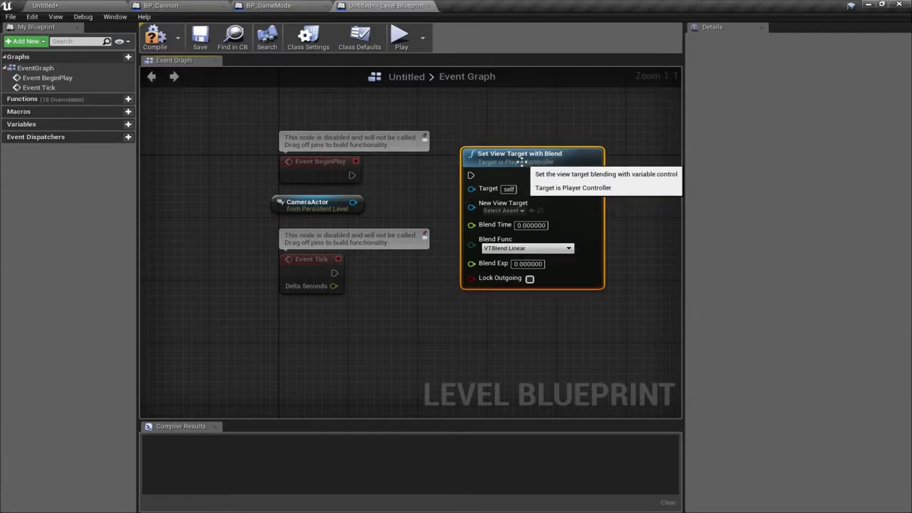
left_click_drag(351, 175, 470, 175)
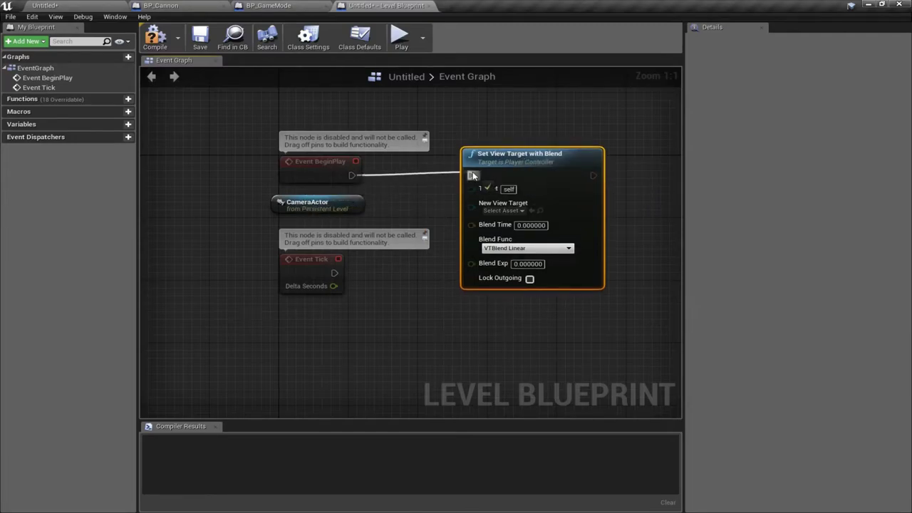
left_click_drag(353, 203, 471, 208)
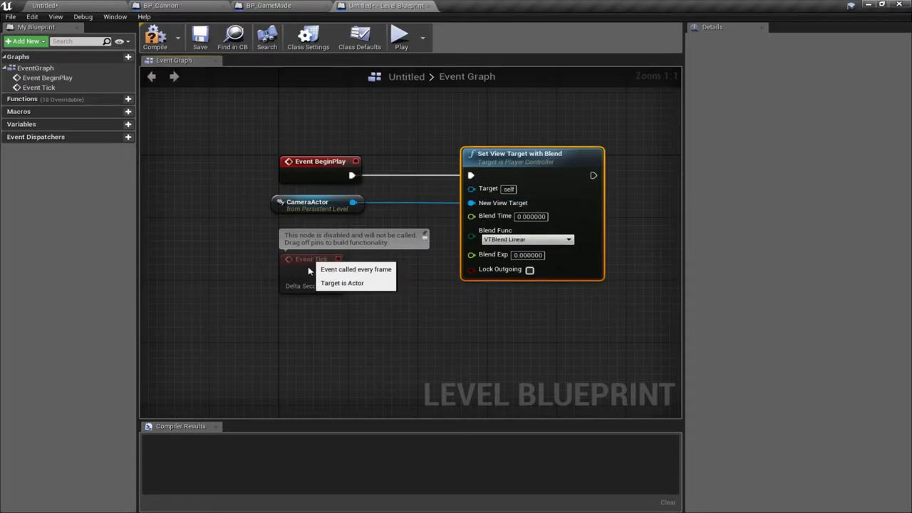
left_click_drag(307, 258, 307, 324)
left_click_drag(300, 203, 325, 250)
Step: Feed Get Player Controller into the node's Target and compile the level blueprint
left_click_drag(471, 189, 358, 199)
type("get player con")
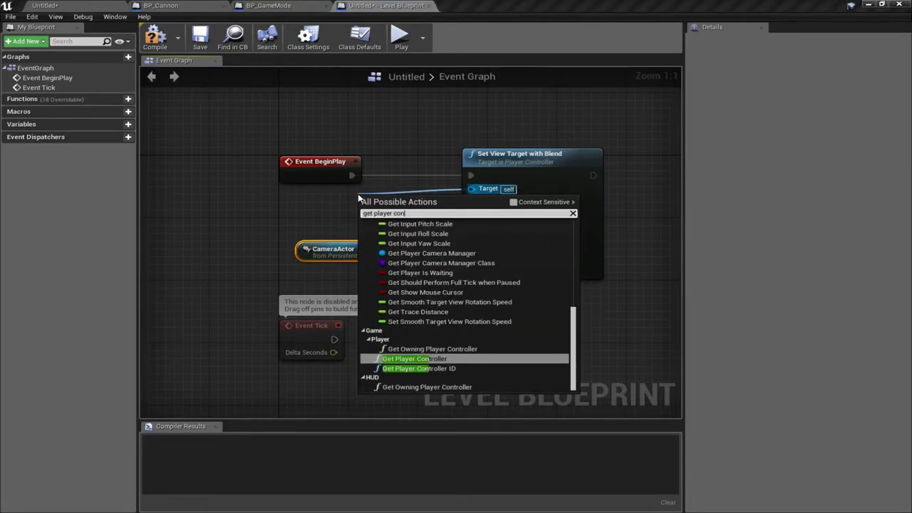
key("Return")
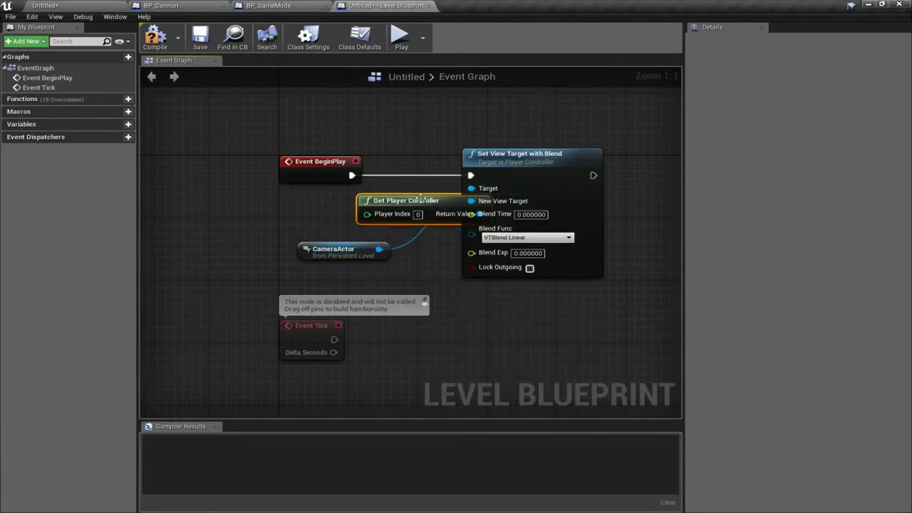
left_click_drag(431, 201, 336, 203)
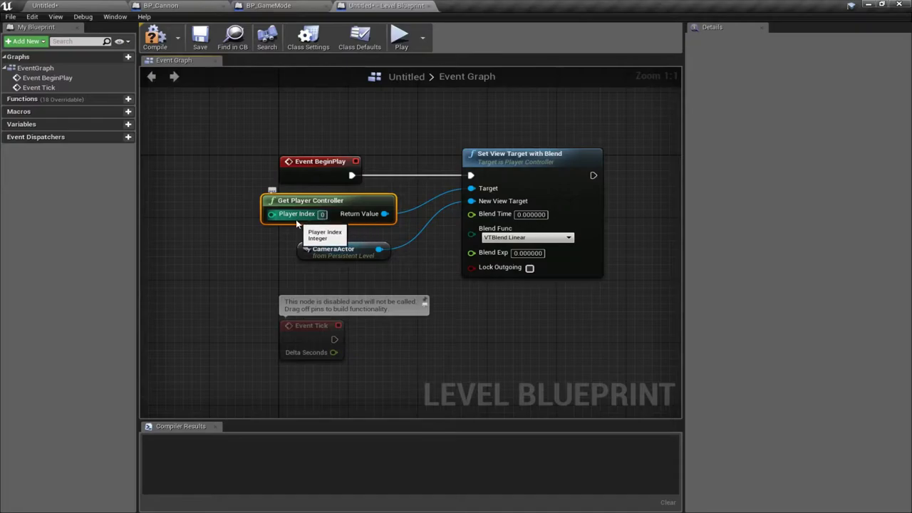
left_click(262, 254)
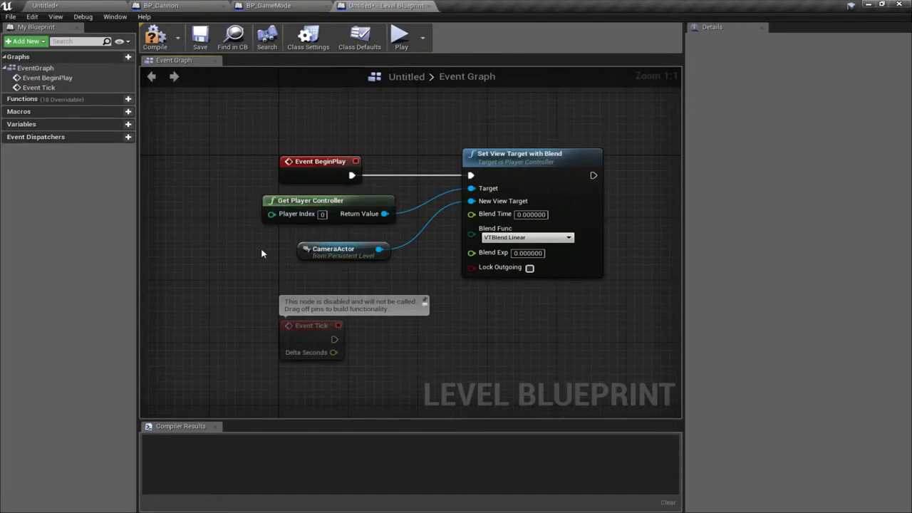
left_click(154, 34)
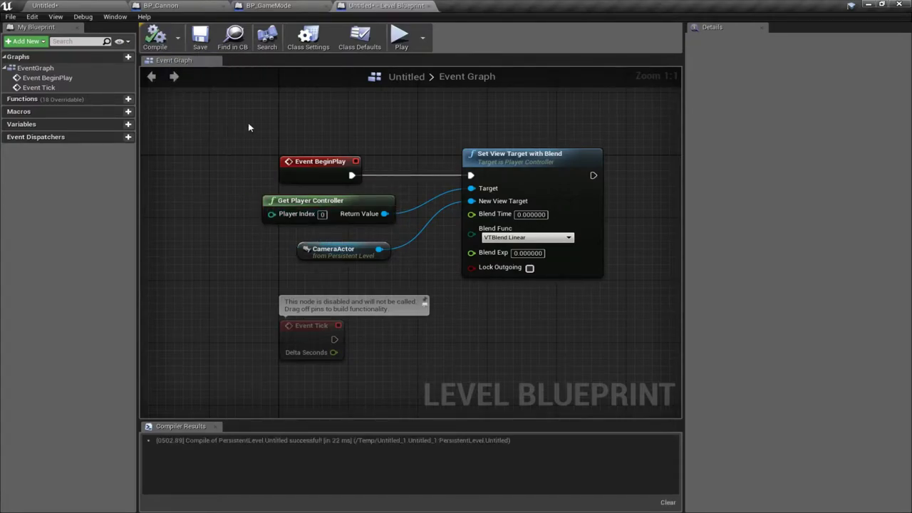
left_click(400, 37)
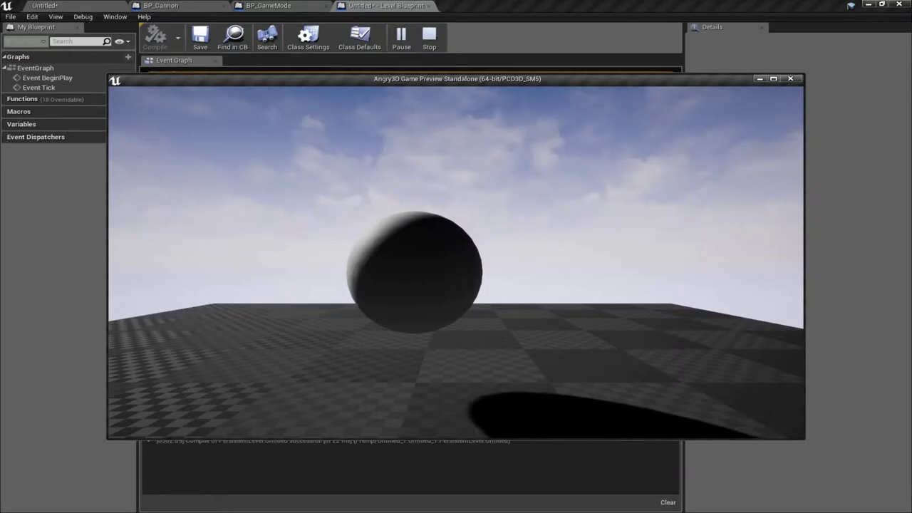
key("Escape")
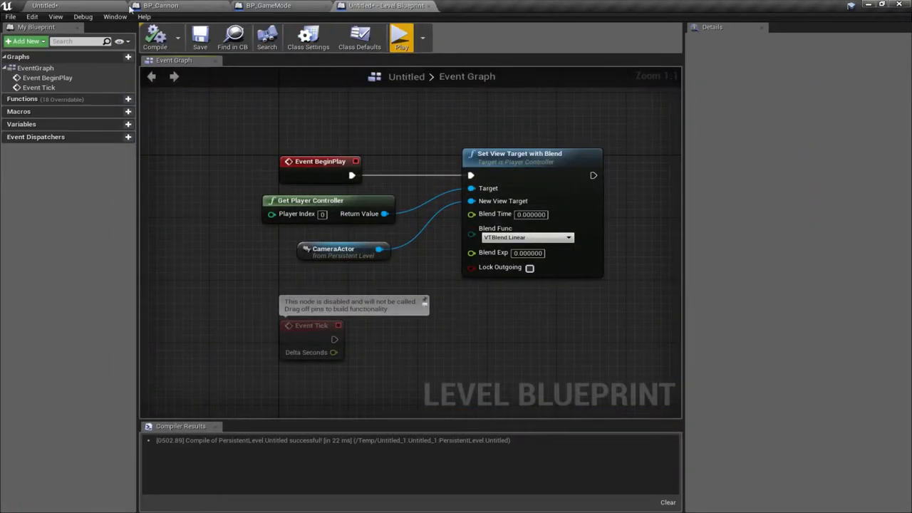
Step: Delete the Player Start next to the CameraActor in the Untitled level
left_click(100, 7)
right_click_drag(499, 145, 399, 177)
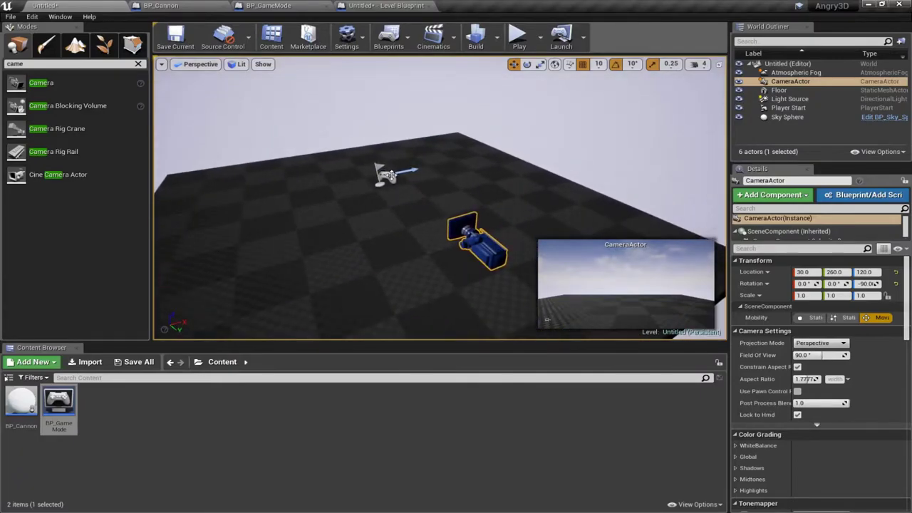
left_click(388, 174)
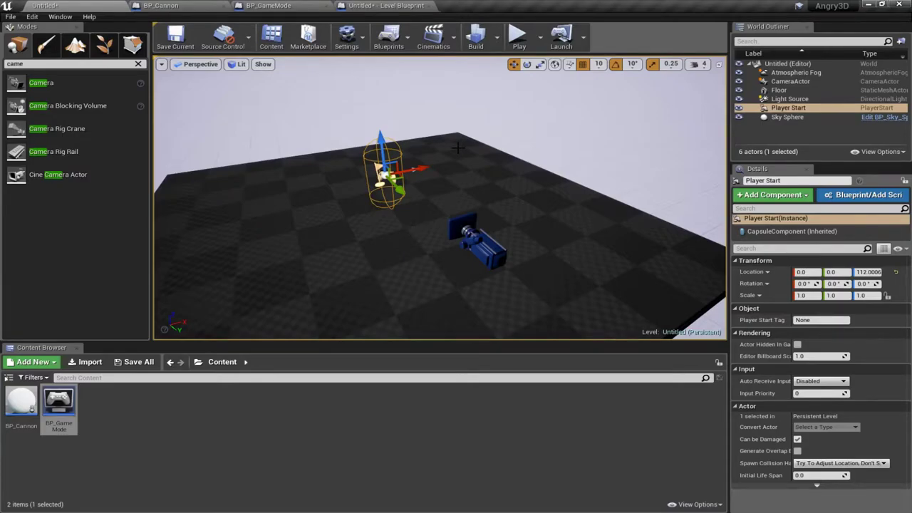
key("Delete")
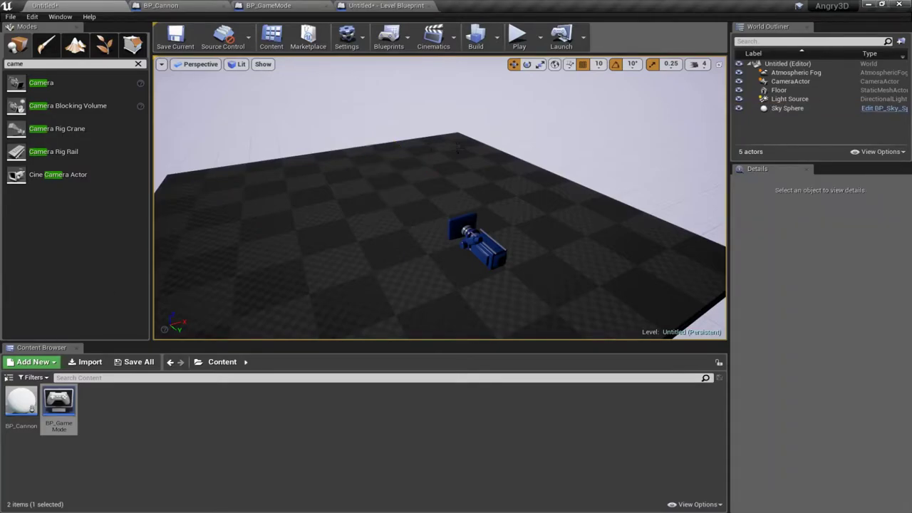
Step: Place a BP_Cannon at -10, -30, 30 and slide the CameraActor to X 80
left_click_drag(22, 403, 376, 168)
right_click_drag(403, 254, 406, 282)
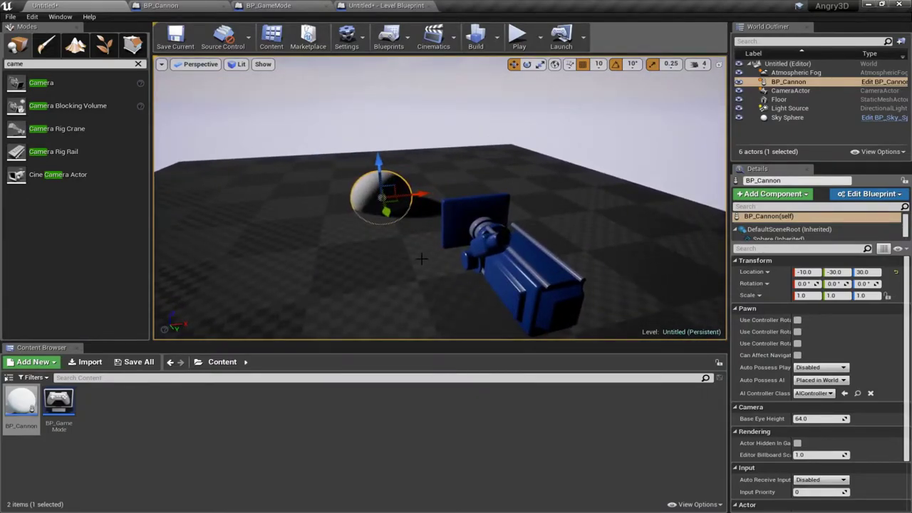
left_click(531, 272)
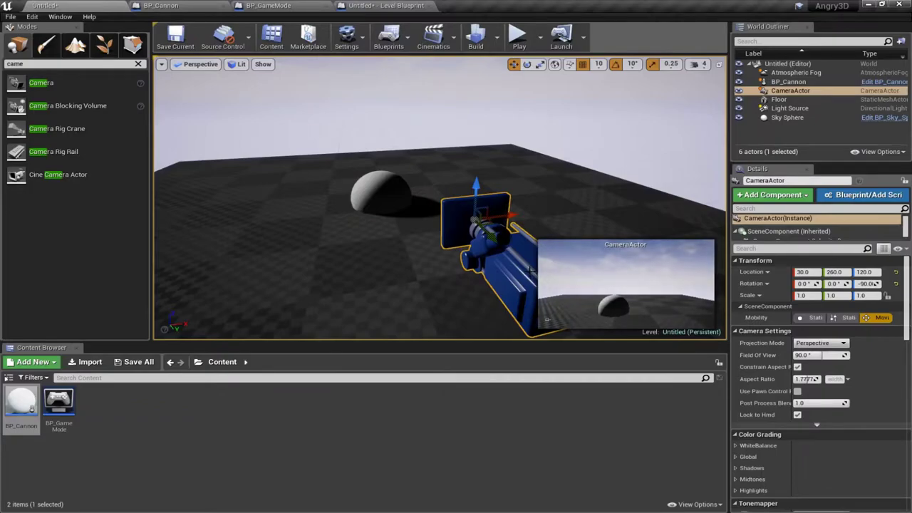
left_click_drag(512, 216, 572, 206)
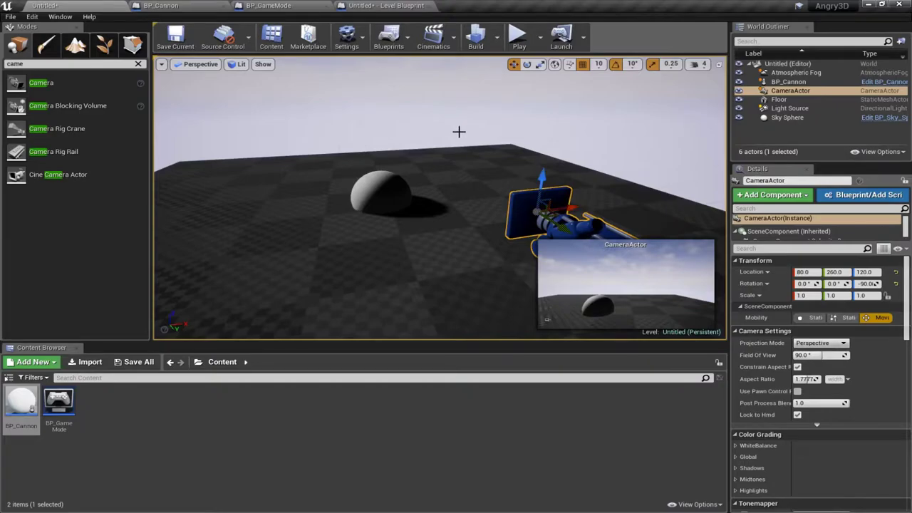
left_click(384, 184)
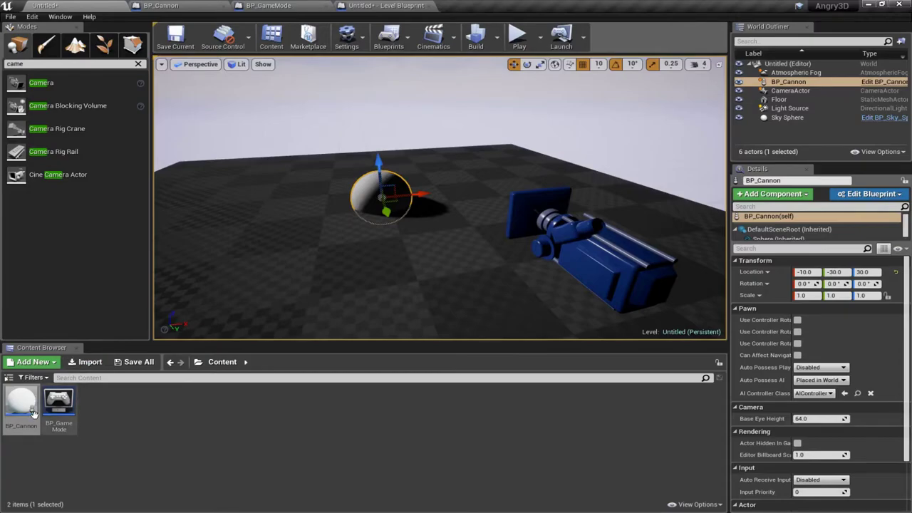
Step: Set the placed BP_Cannon's Pawn setting Auto Possess Player to Player 0
left_click(19, 411)
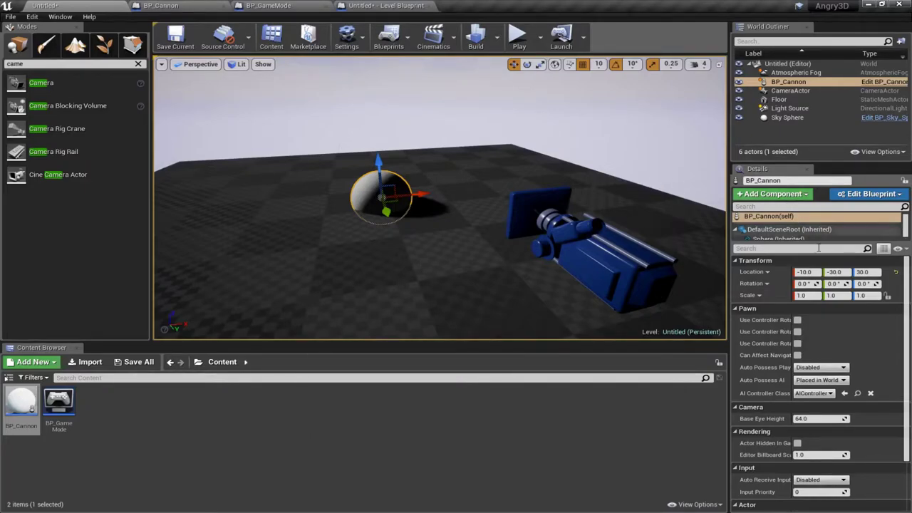
left_click_drag(906, 289, 905, 327)
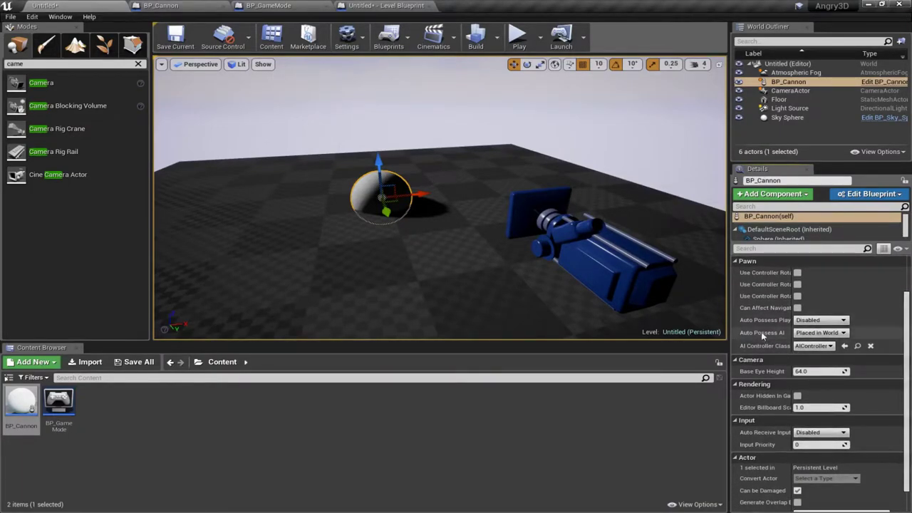
left_click(820, 321)
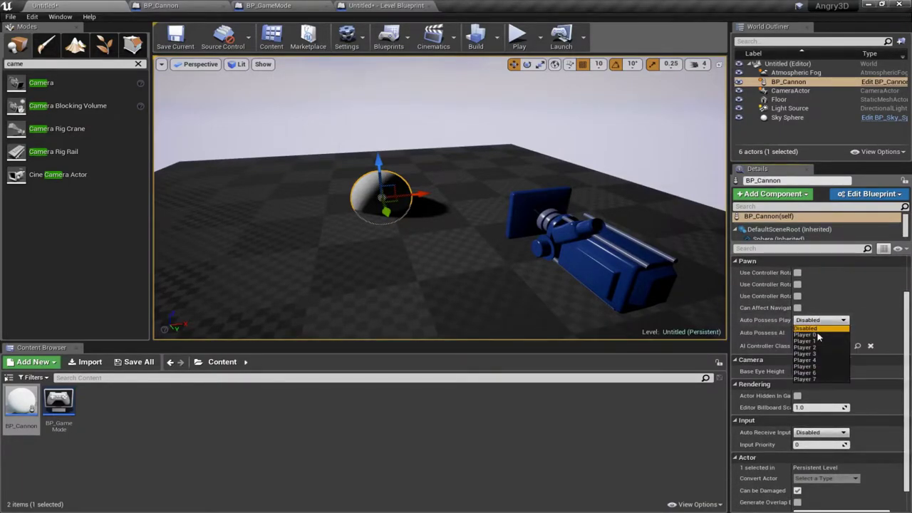
left_click(818, 335)
left_click(505, 460)
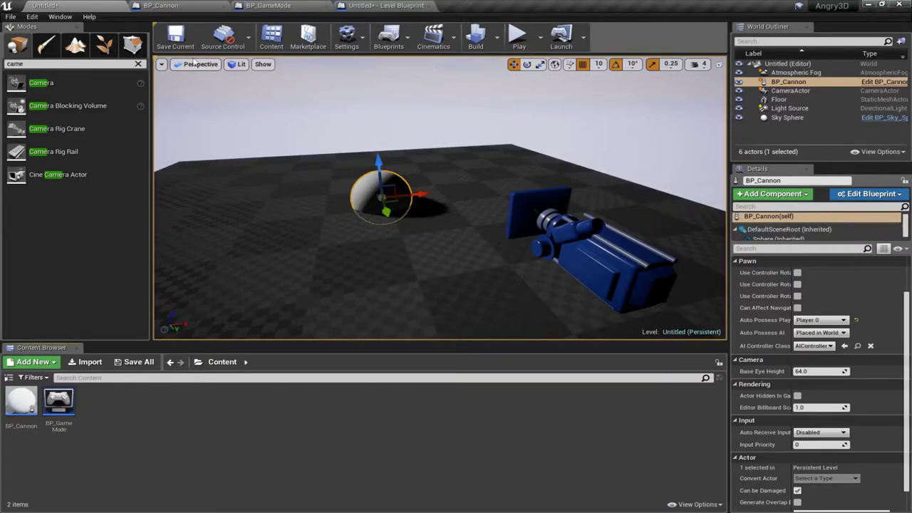
Step: Save the current level as DefaultMap
left_click(175, 37)
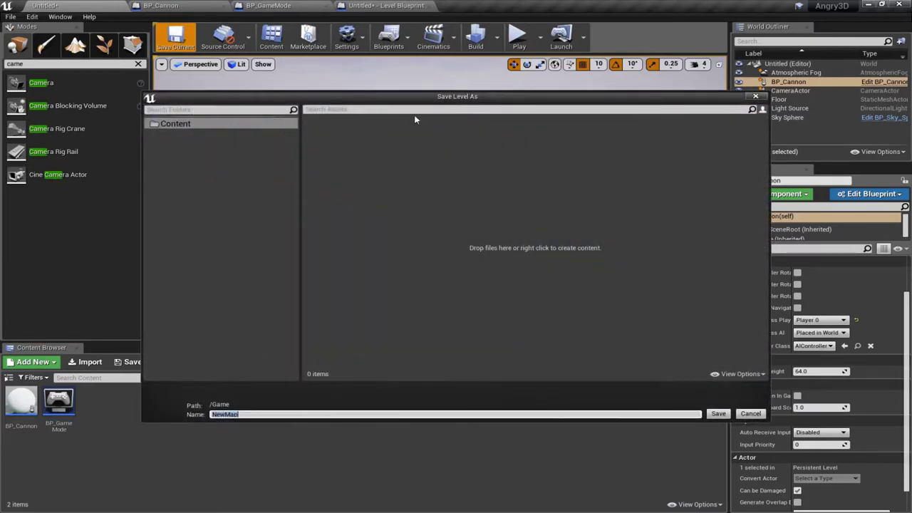
type("DefaultMap")
key("Return")
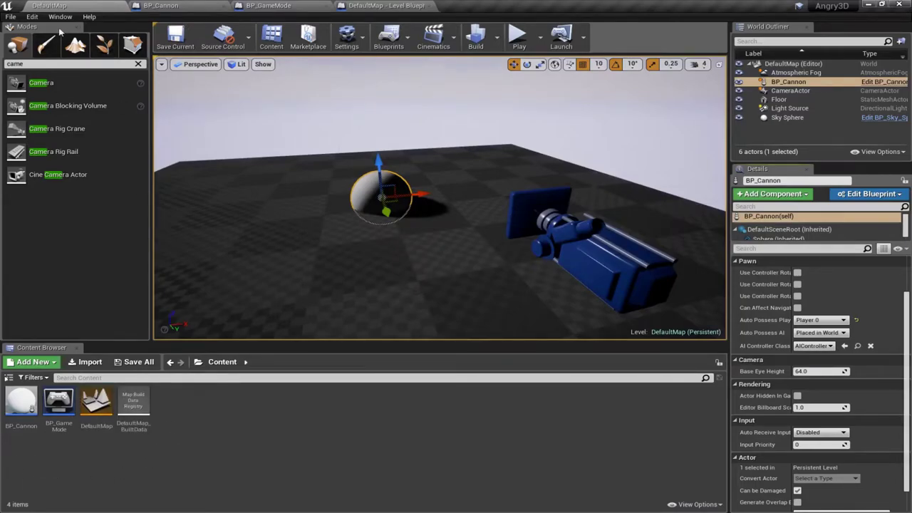
Step: Set Editor Startup Map and Game Default Map to DefaultMap in Project Settings' Maps & Modes
left_click(32, 16)
left_click(65, 156)
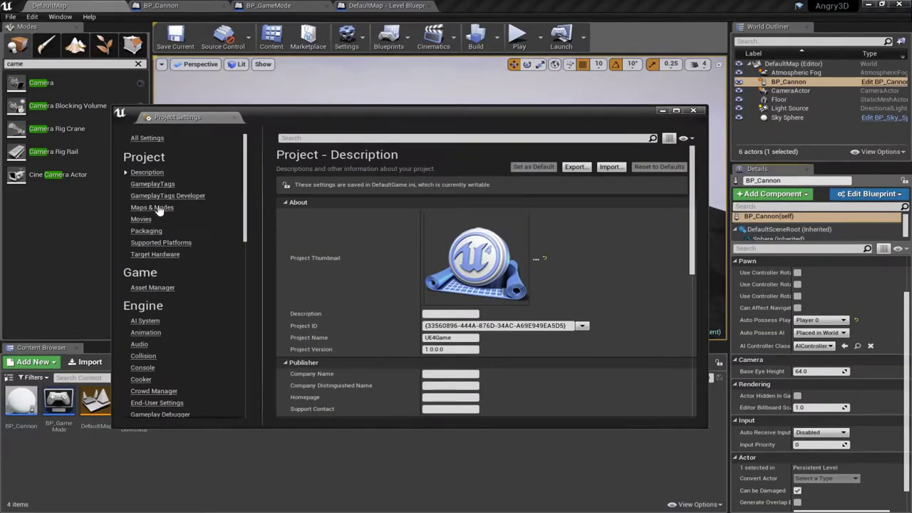
left_click(157, 208)
left_click(496, 265)
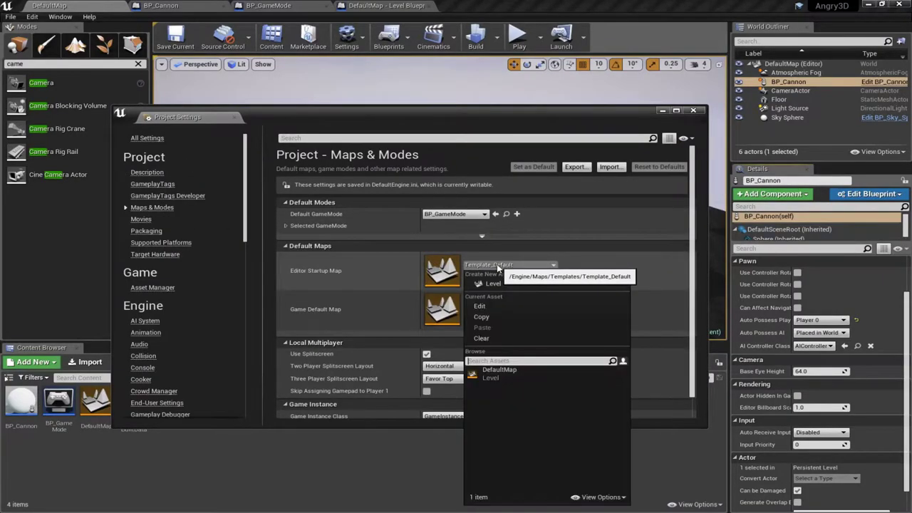
left_click(499, 370)
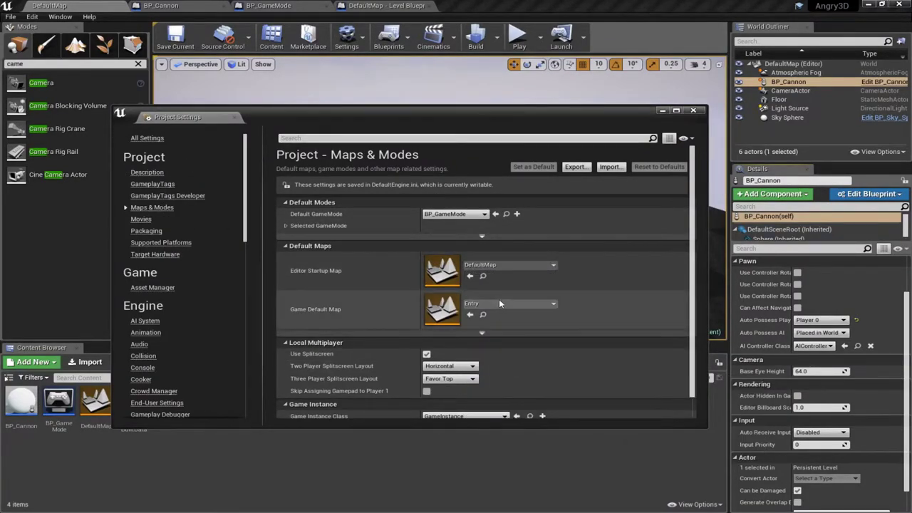
left_click(500, 307)
left_click(503, 167)
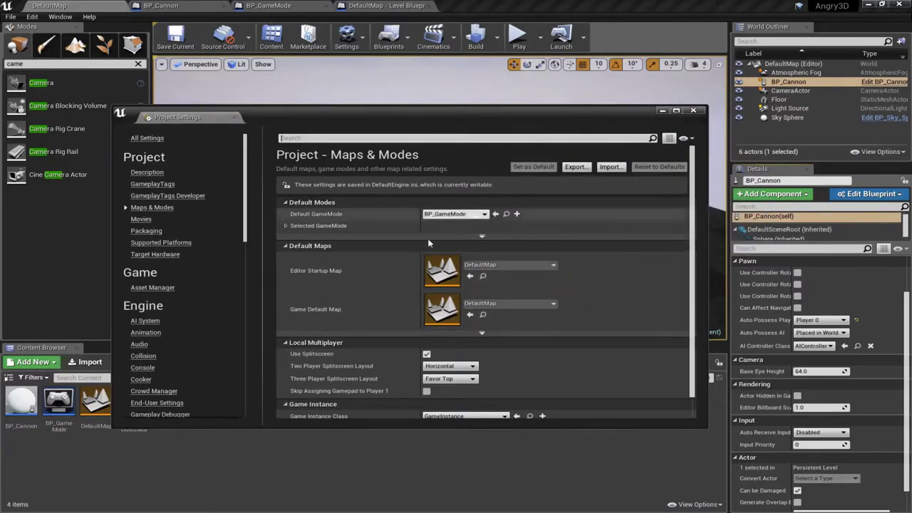
left_click(693, 110)
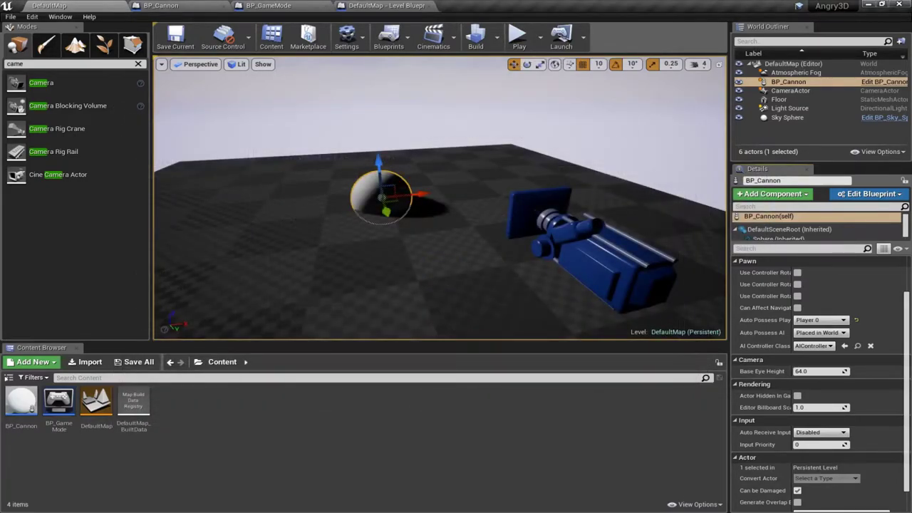
Step: Add a Cube component to the BP_Cannon blueprint
double_click(20, 403)
left_click_drag(264, 109, 267, 164)
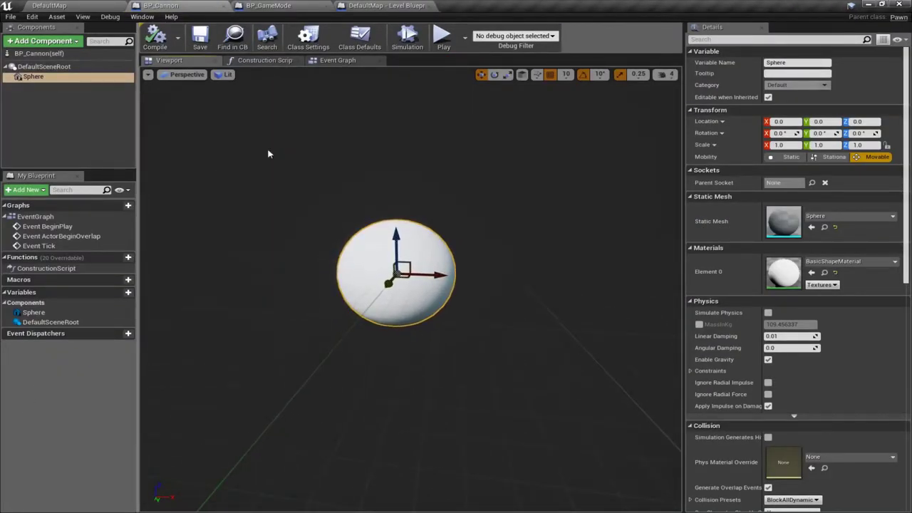
left_click(67, 42)
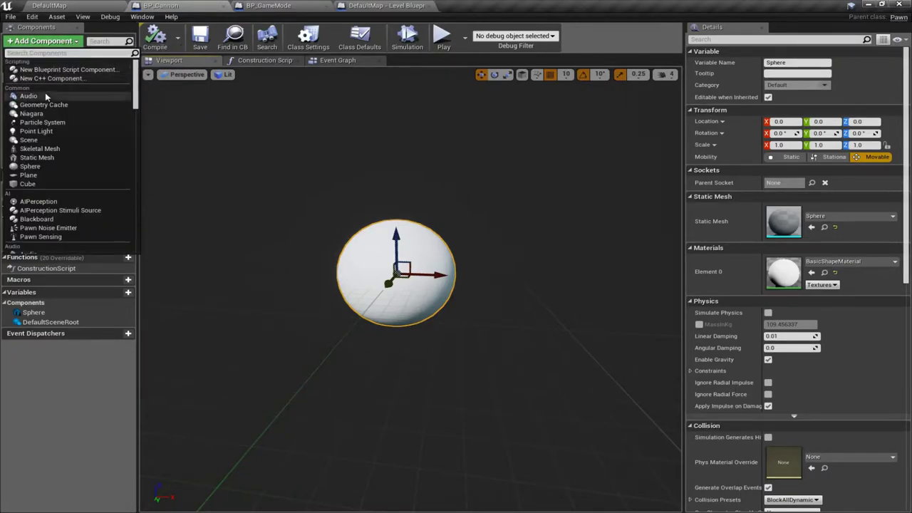
left_click(32, 184)
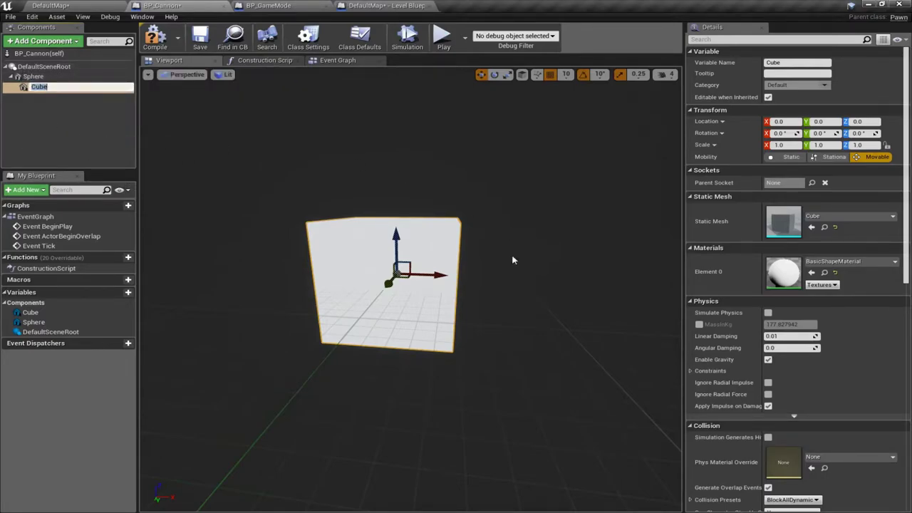
Step: Scale the Cube to 0.2 in Y and Z and move it to X 80
left_click(778, 145)
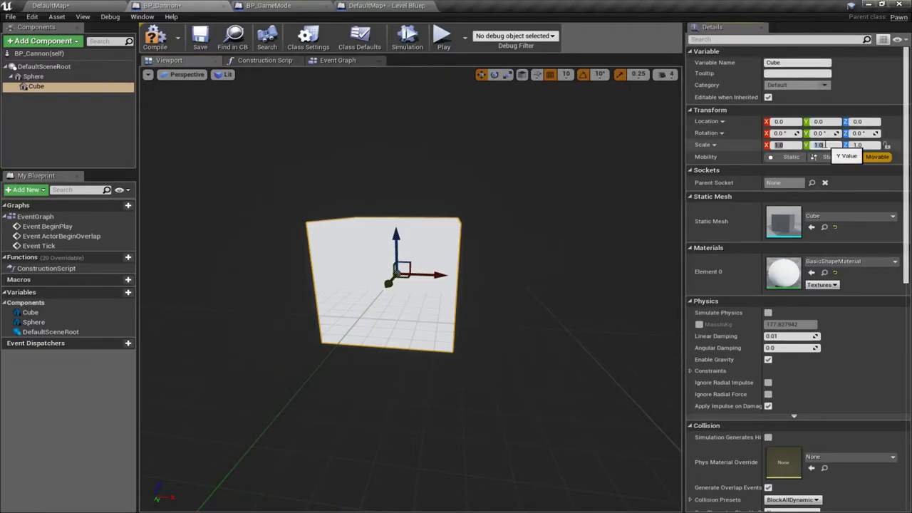
key("Return")
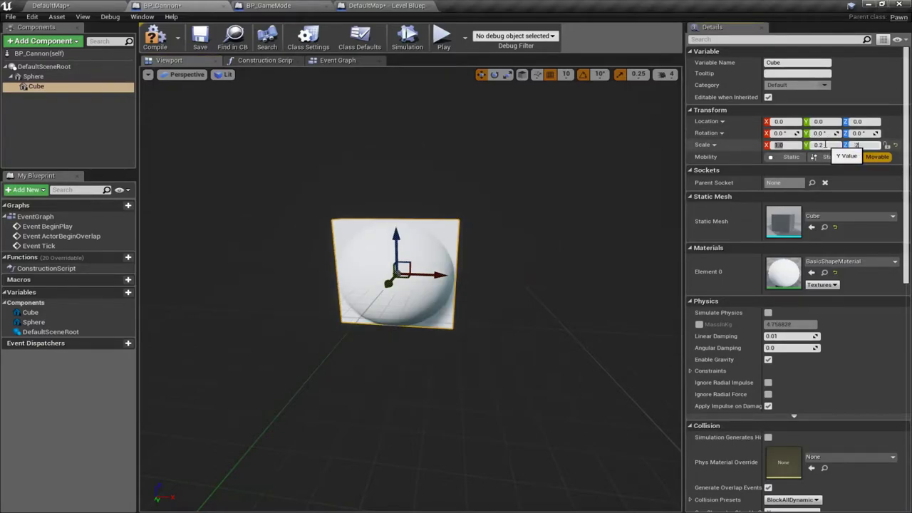
key("Return")
left_click_drag(439, 275, 539, 269)
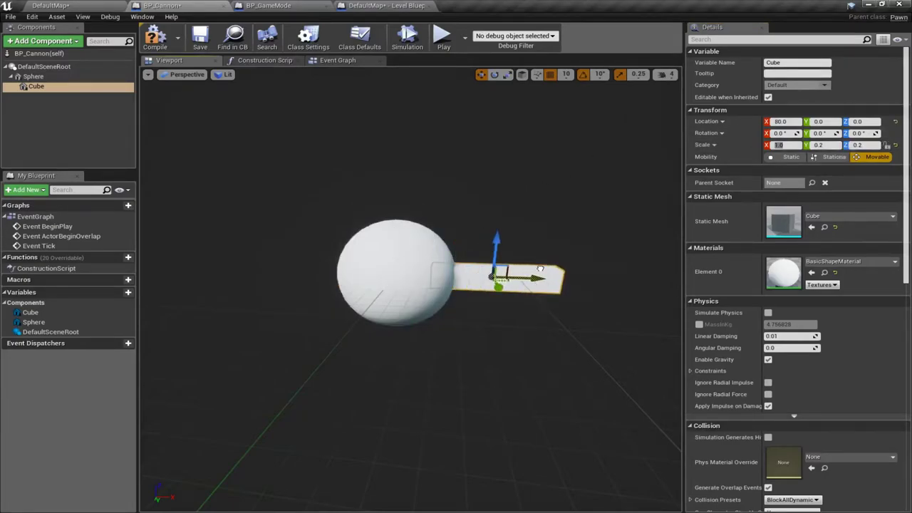